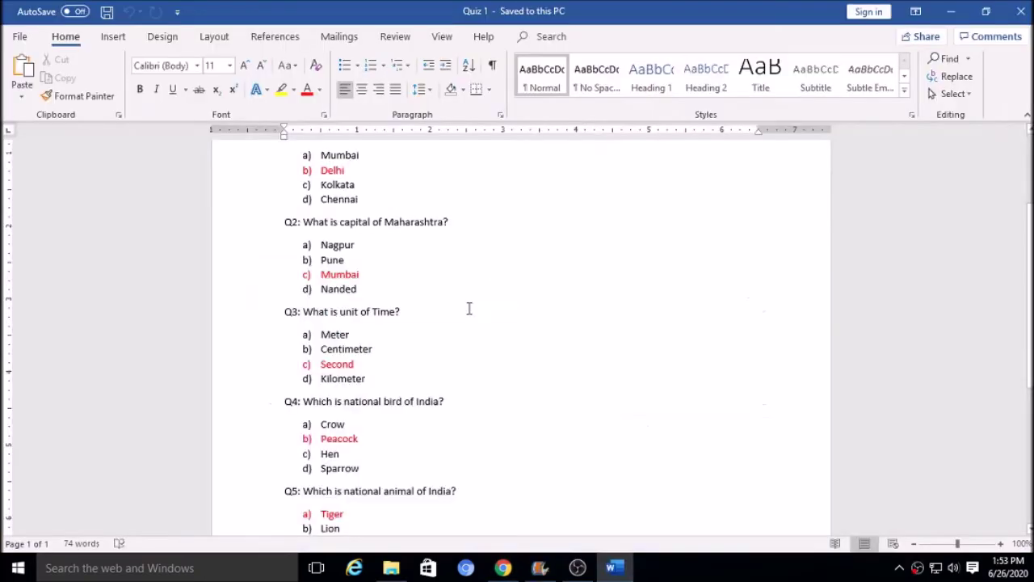
- Switch from the Word quiz document to the Google Forms page in Chrome and title the form "Quiz 1"
scroll(507, 352, "up", 3)
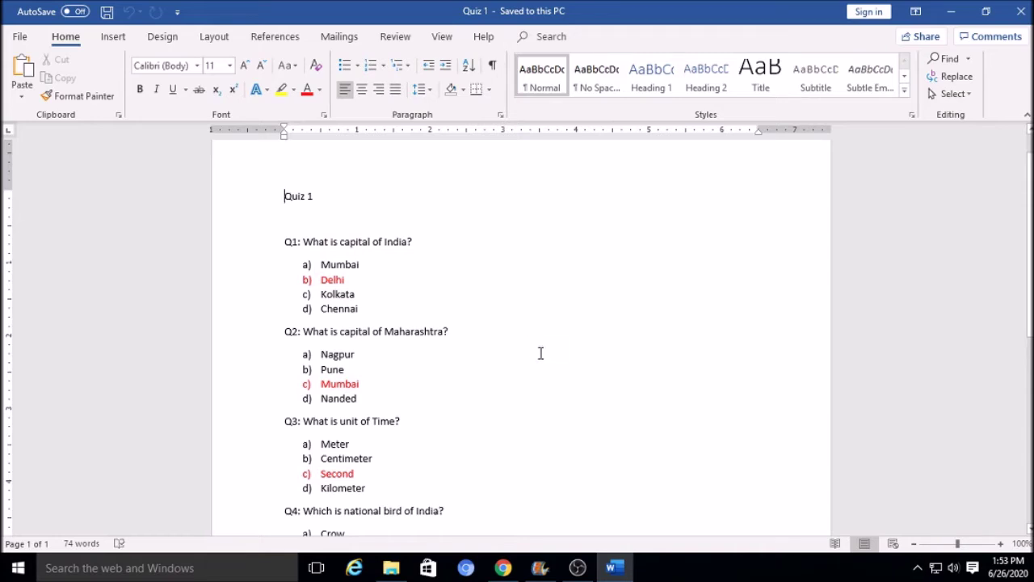
scroll(540, 353, "down", 1)
scroll(358, 364, "down", 5)
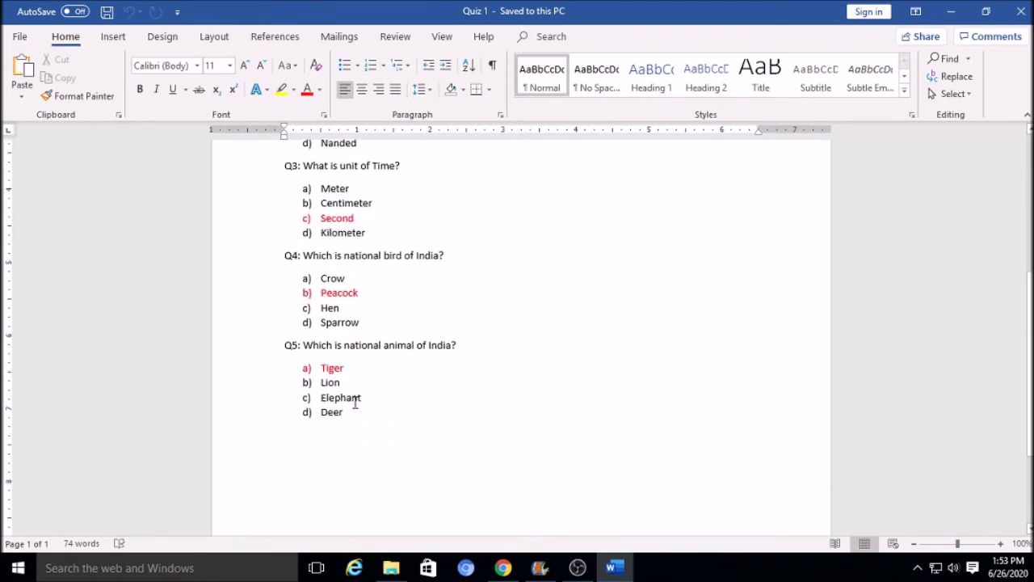
scroll(357, 399, "down", 1)
scroll(379, 405, "up", 6)
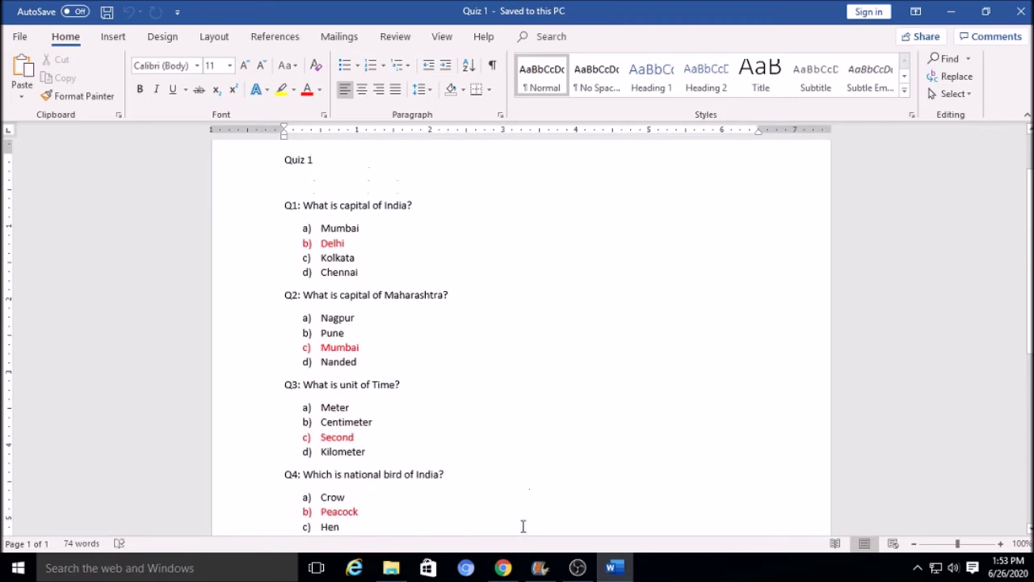
left_click(503, 568)
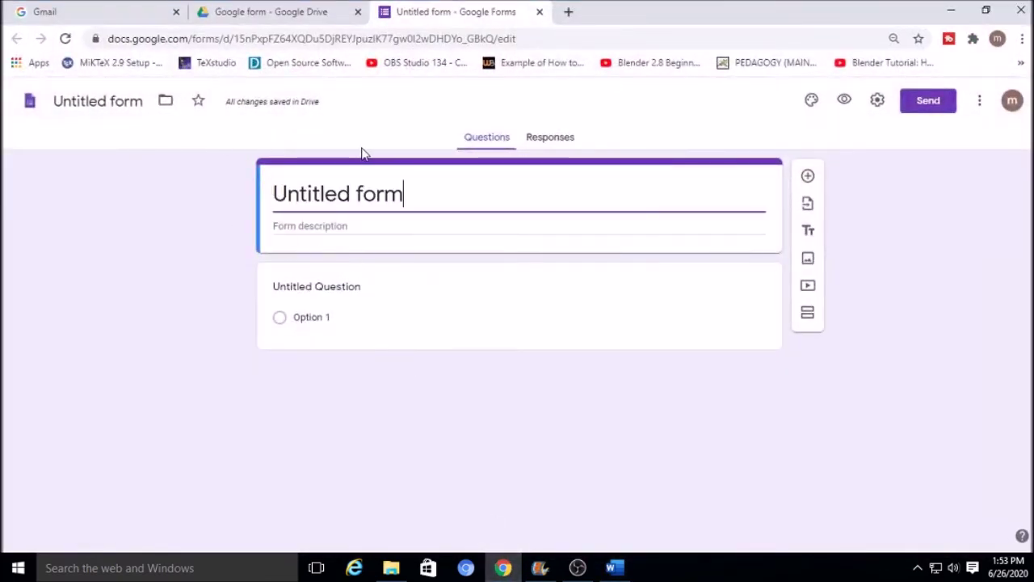
left_click_drag(412, 189, 303, 181)
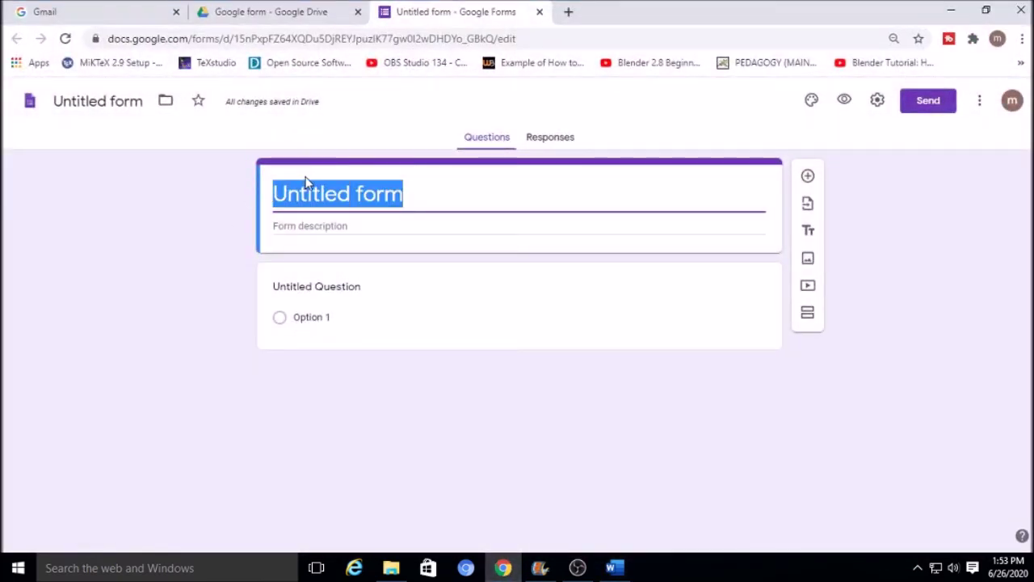
type("Quiz 1")
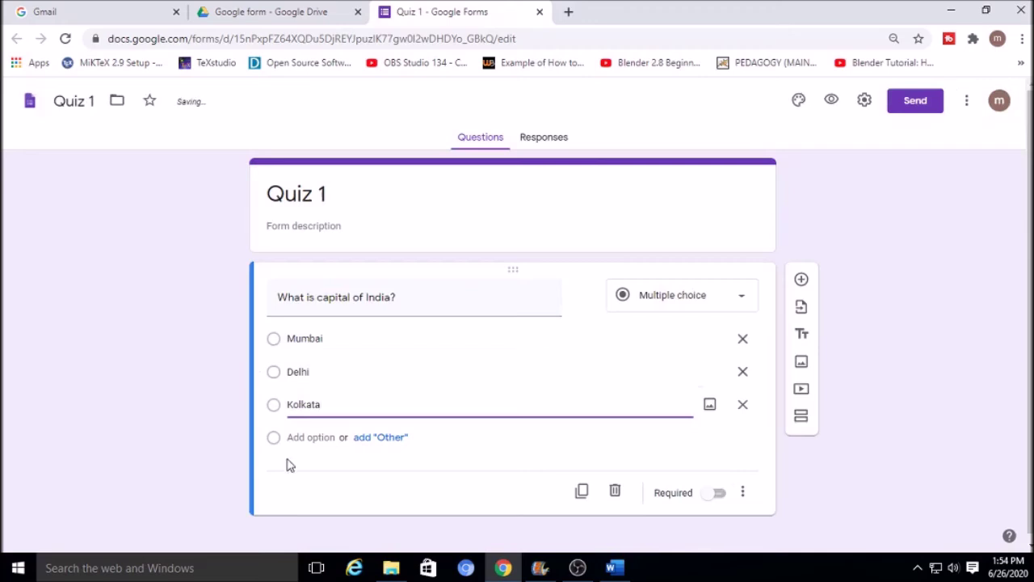
- Add "Chennai" as the fourth answer option of the question "What is capital of India?"
left_click(308, 438)
type("Chenna")
left_click(867, 381)
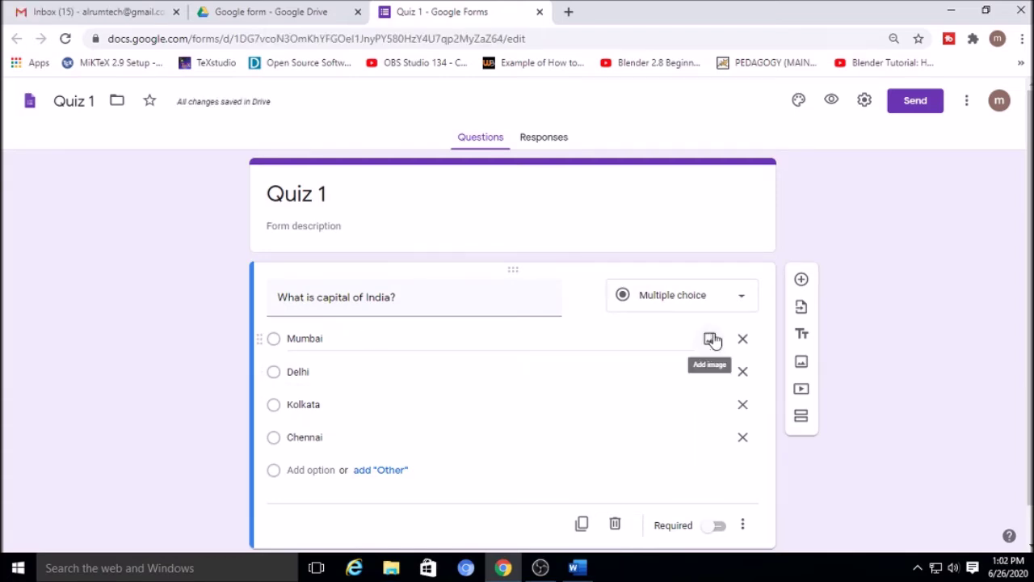
- View the image insertion dialog for the Mumbai option without adding an image, and make the capital of India question required
left_click(710, 341)
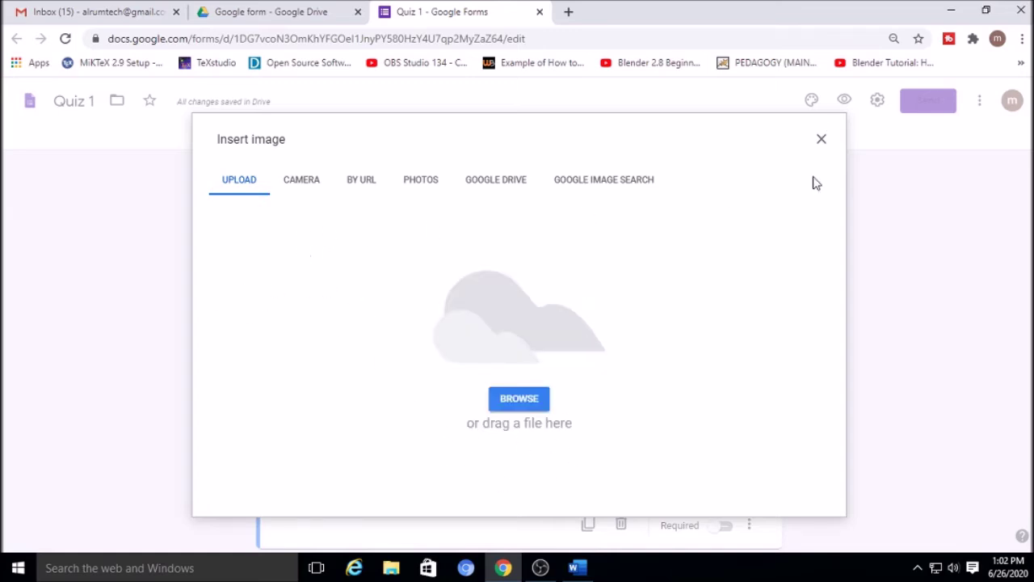
left_click(822, 139)
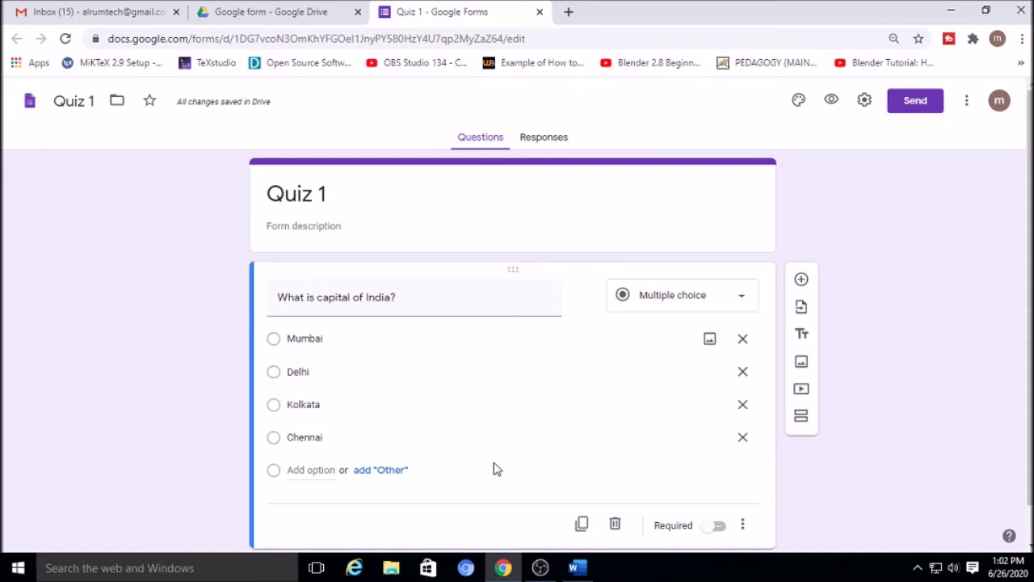
scroll(369, 422, "down", 1)
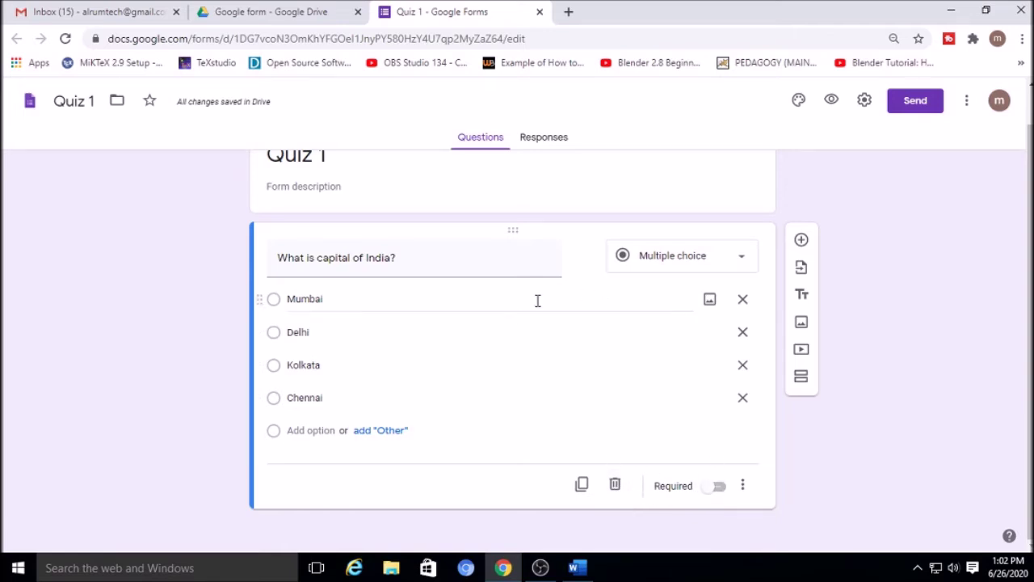
left_click(718, 487)
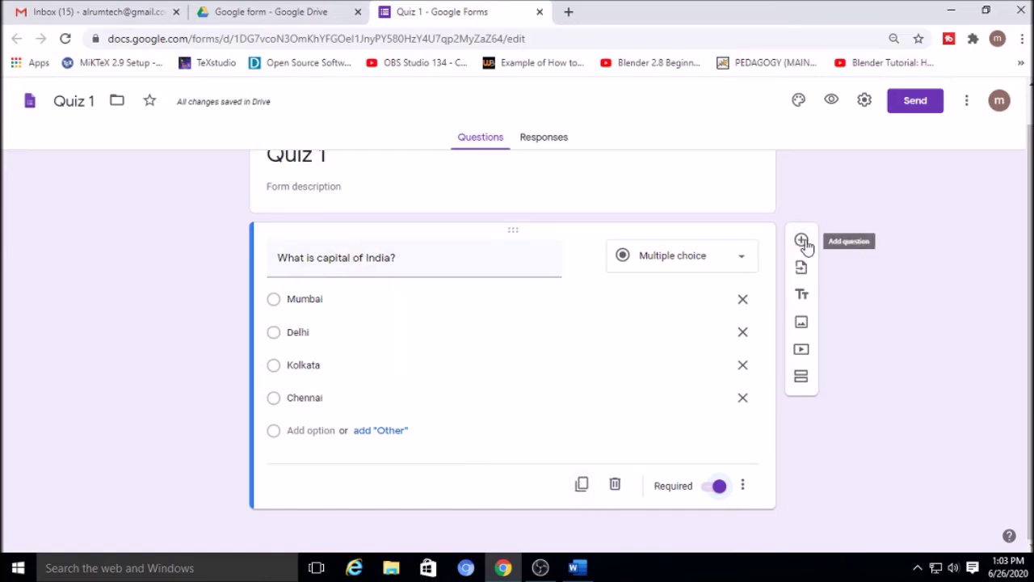
- Duplicate the capital of India question and replace the copy's text with "What is capital of Maharashtra?" copied from the Word document
left_click(582, 486)
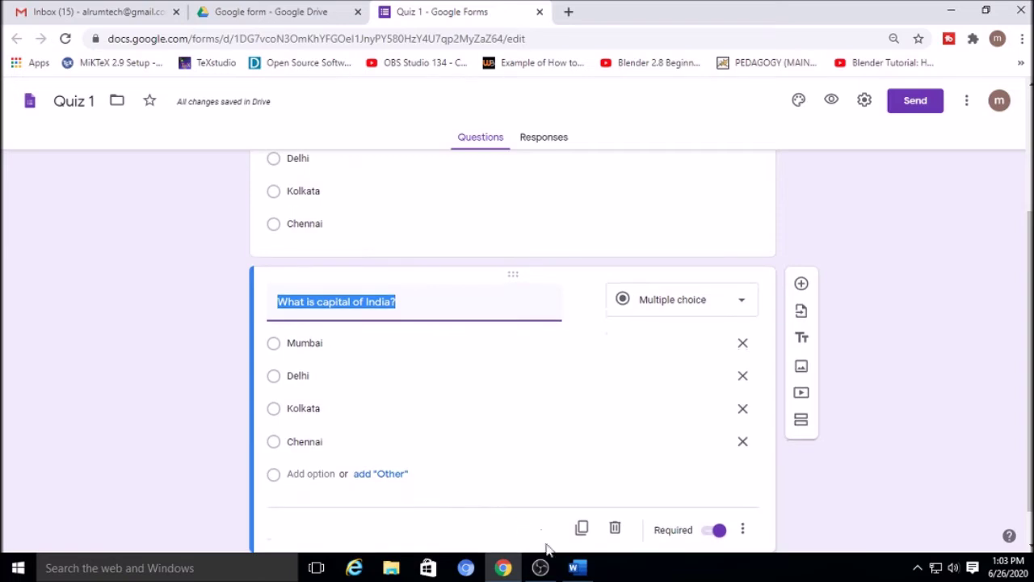
left_click(575, 568)
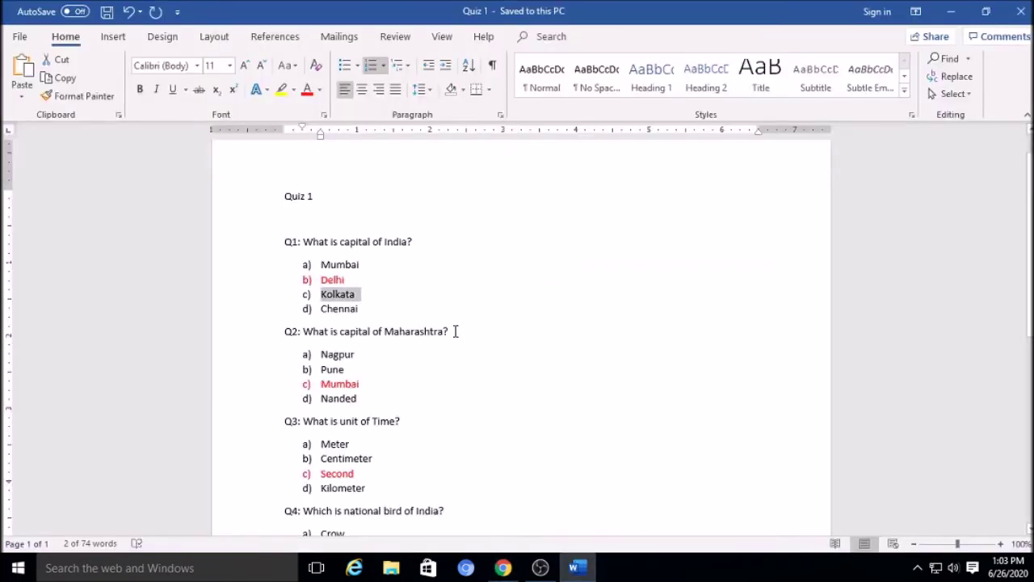
left_click_drag(455, 331, 304, 331)
key("ctrl+c")
left_click(502, 568)
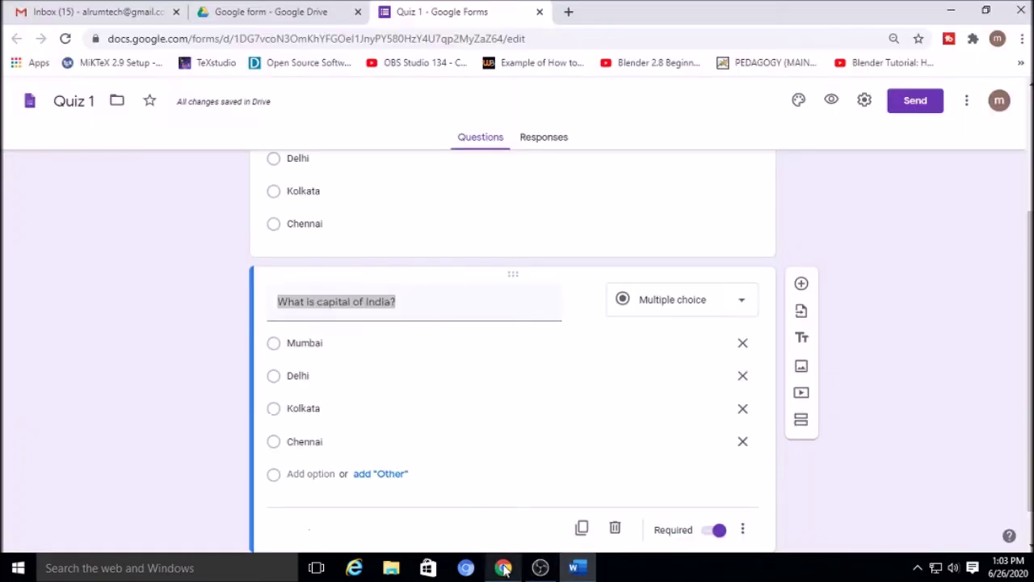
key("ctrl+v")
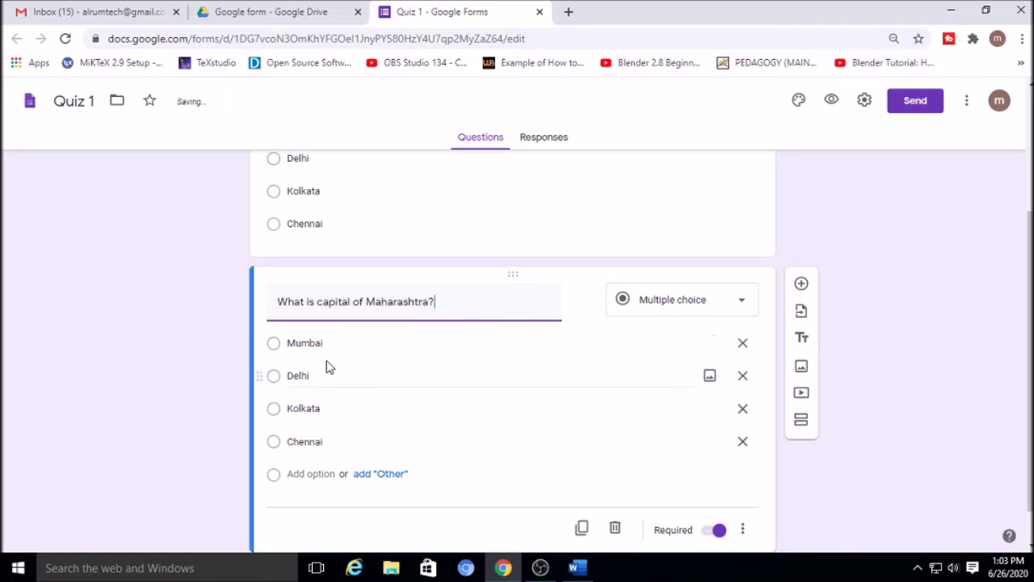
- Using the Word document as source, set the Maharashtra question's options to Nagpur, Pune, Nanded and Mumbai
left_click(575, 568)
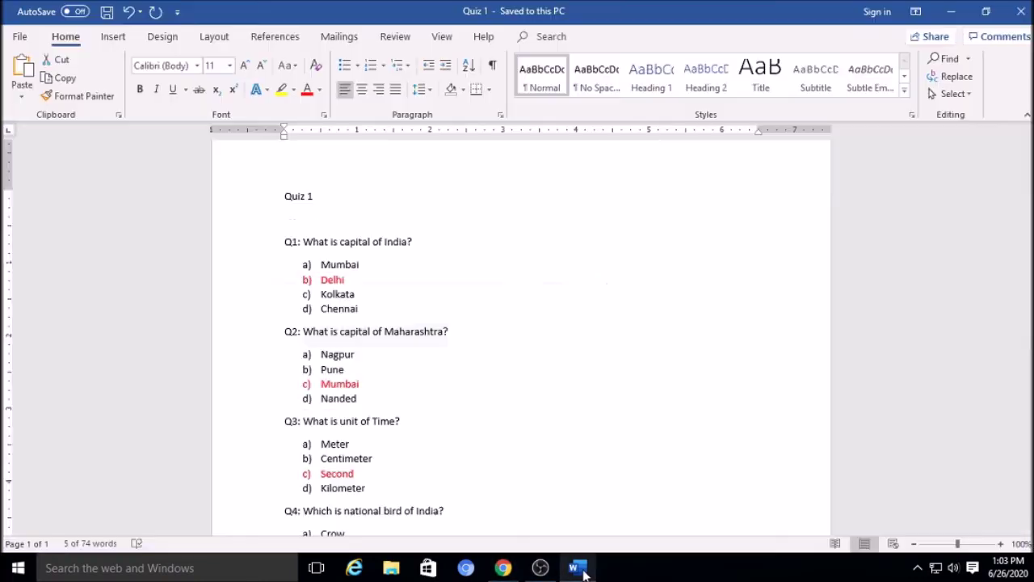
double_click(355, 354)
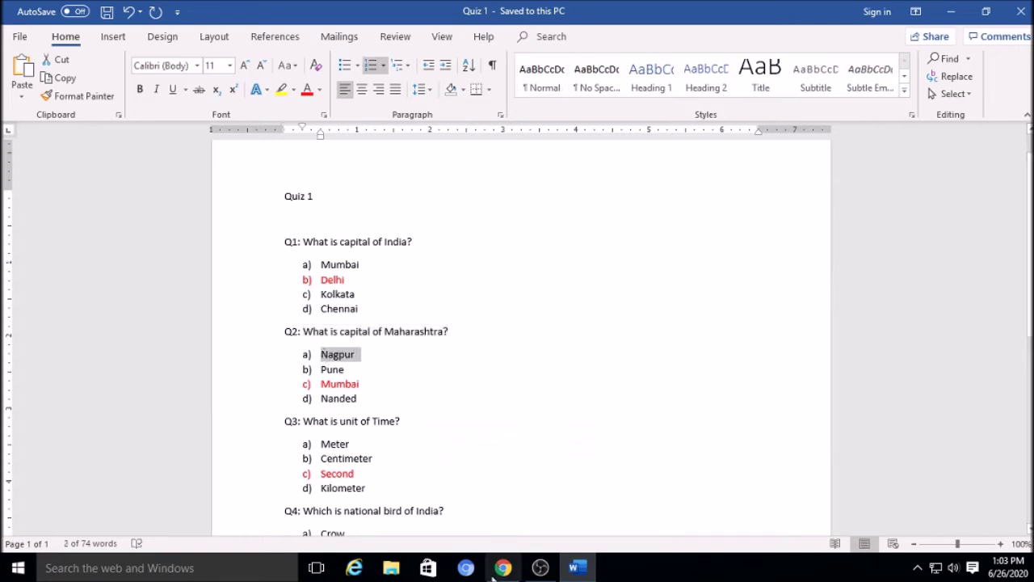
key("alt+Tab")
type("Nand")
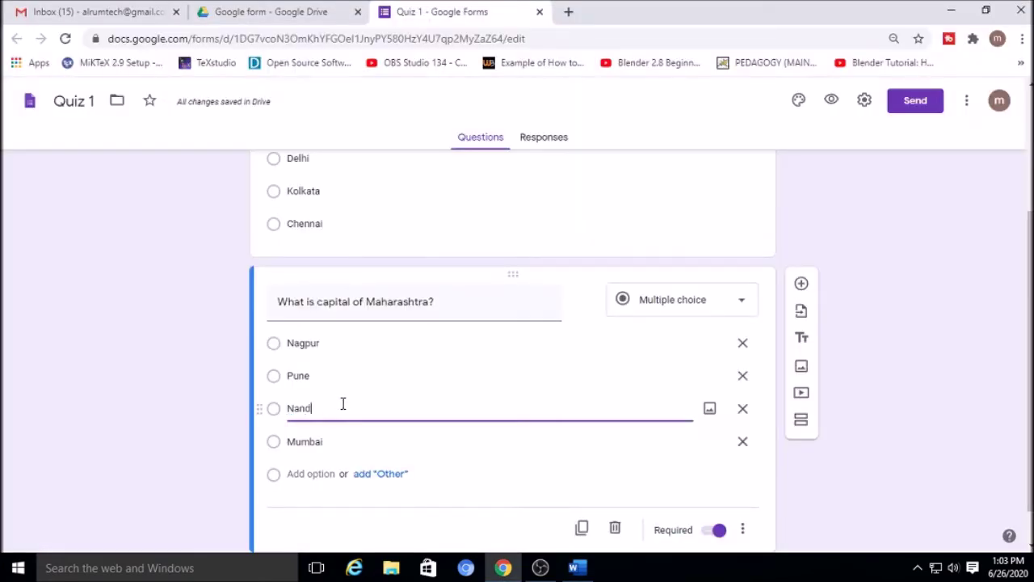
left_click(848, 454)
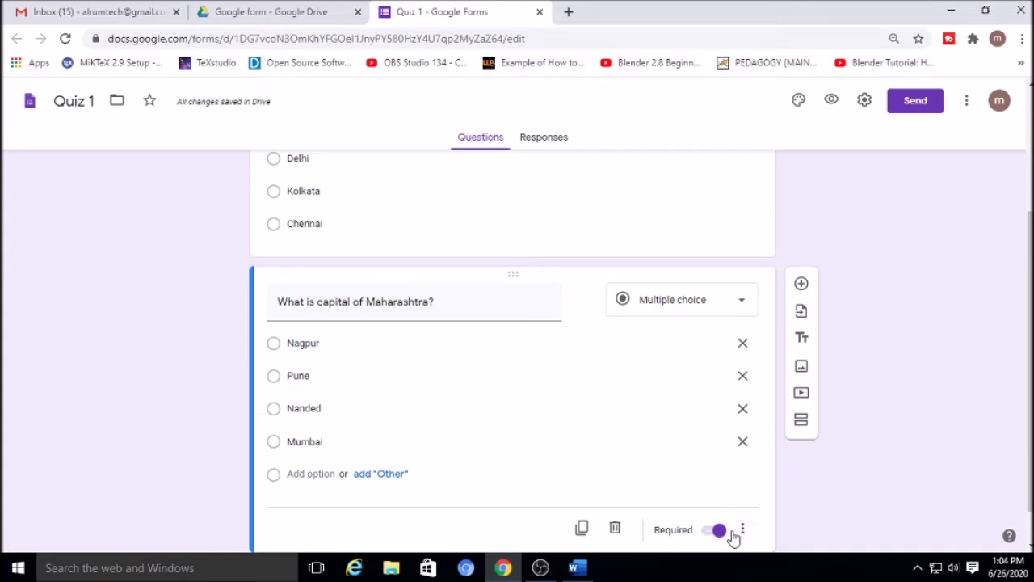
- Duplicate the Maharashtra question and change the copy to "What is unit of Time?" from the Word document, with options Meter, Centimeter, Kilometer and Second
scroll(721, 537, "down", 1)
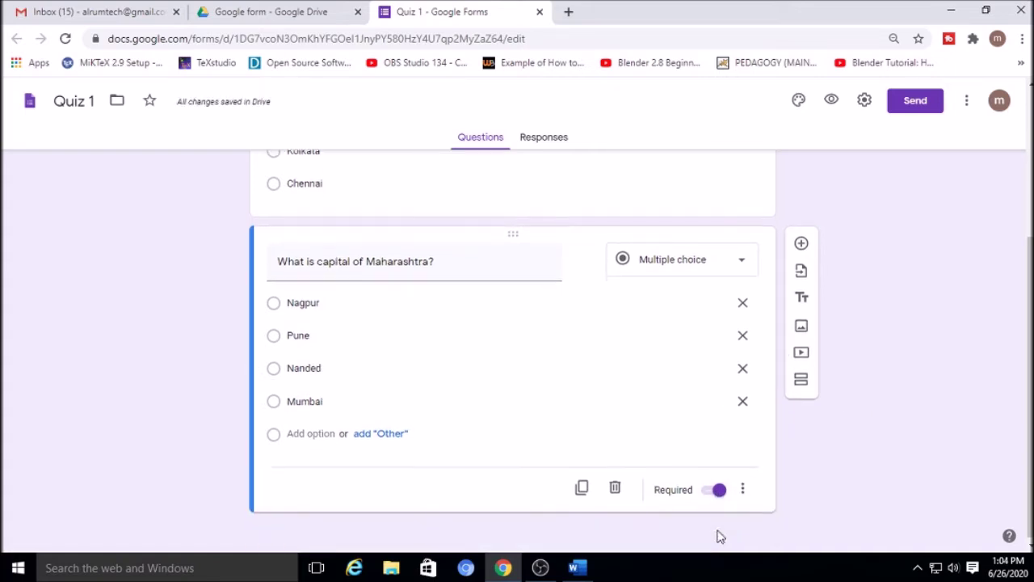
left_click(582, 485)
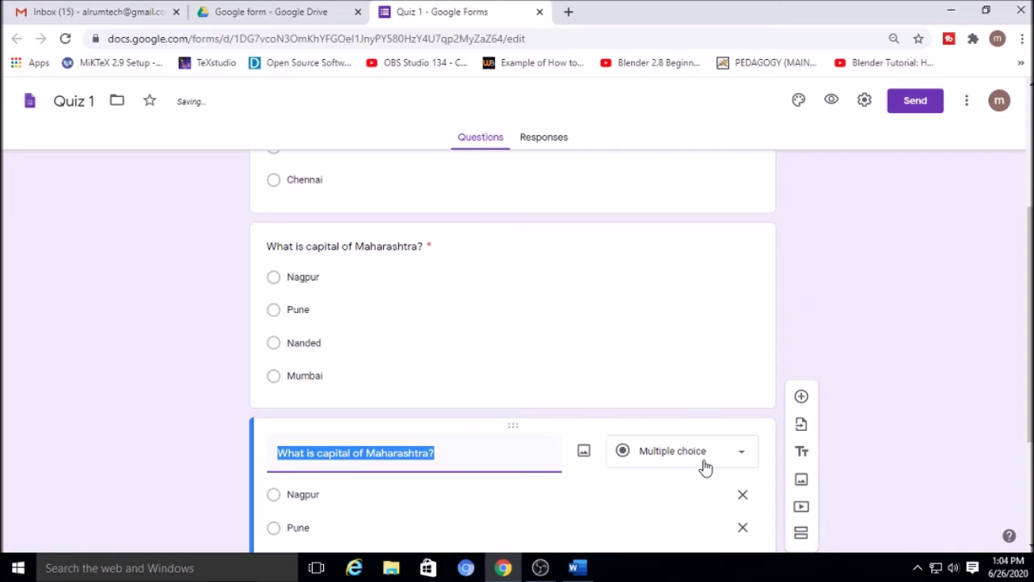
left_click(577, 568)
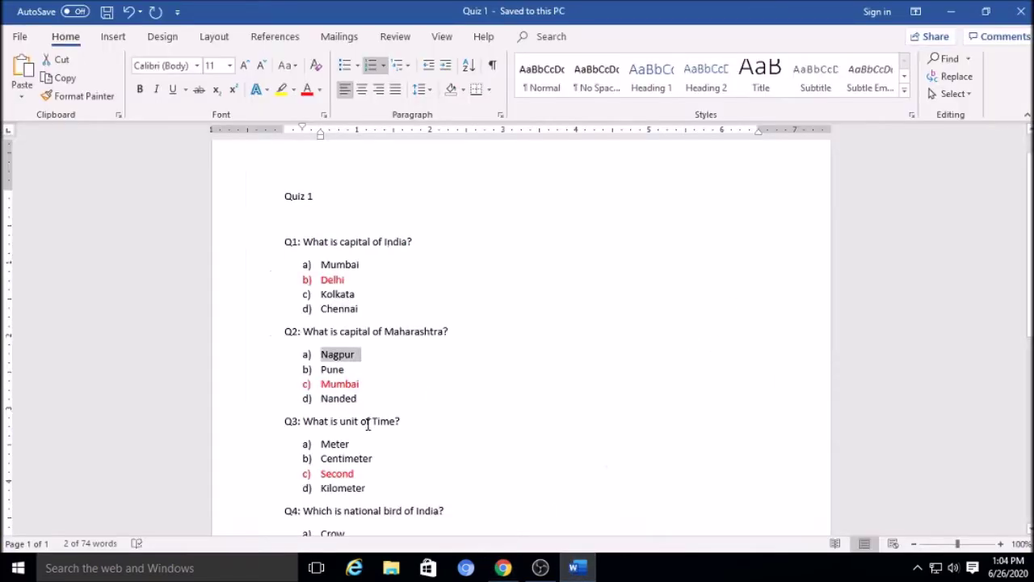
left_click_drag(407, 348, 303, 348)
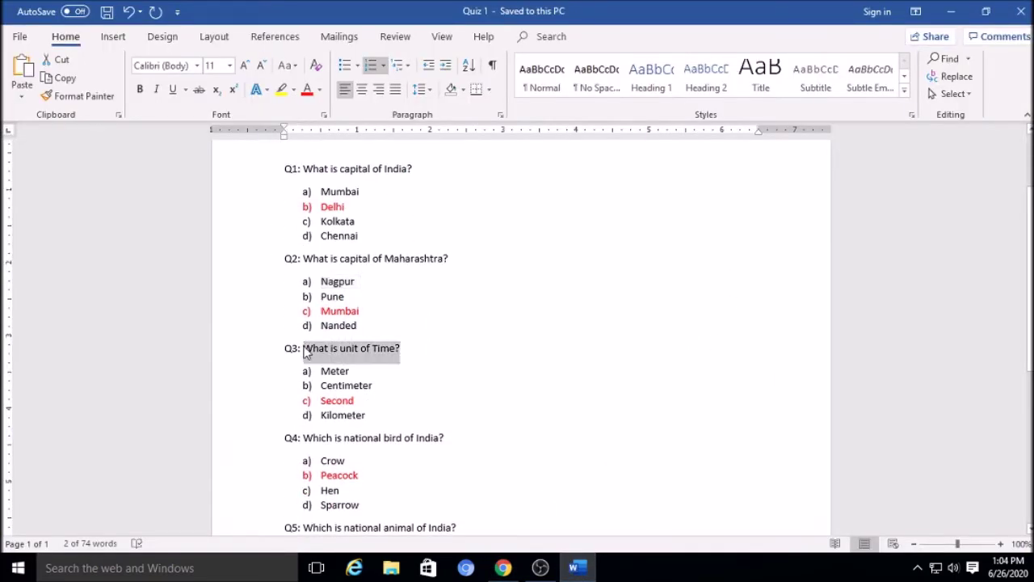
left_click(502, 568)
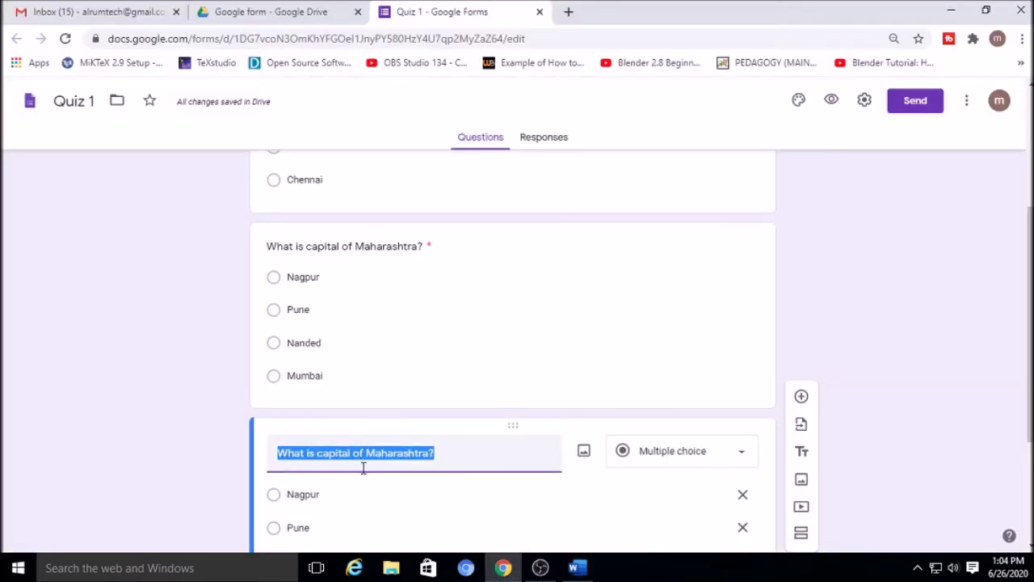
type("What is unit of Time? Meter Centimeter Kilometer Second")
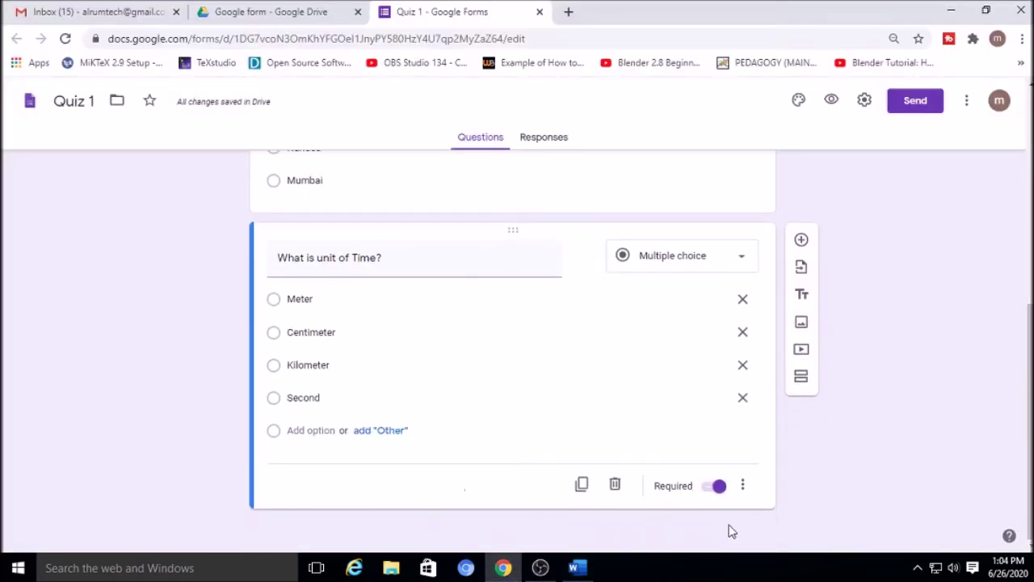
- Duplicate the unit of Time question and replace the copy's text with "Which is national bird of India?" copied from the Word document
left_click(582, 483)
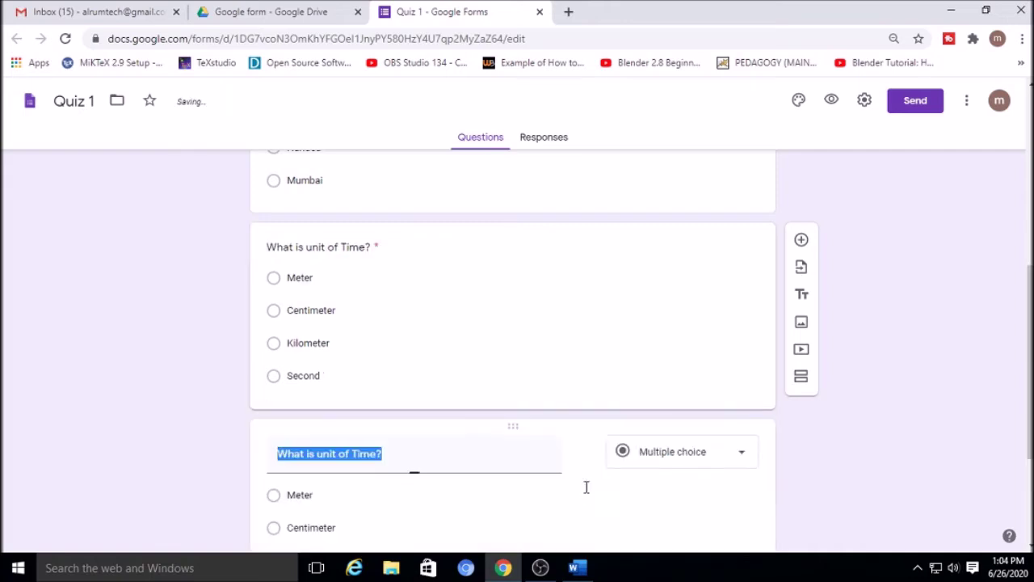
left_click(577, 568)
scroll(453, 363, "down", 2)
left_click_drag(446, 364, 304, 364)
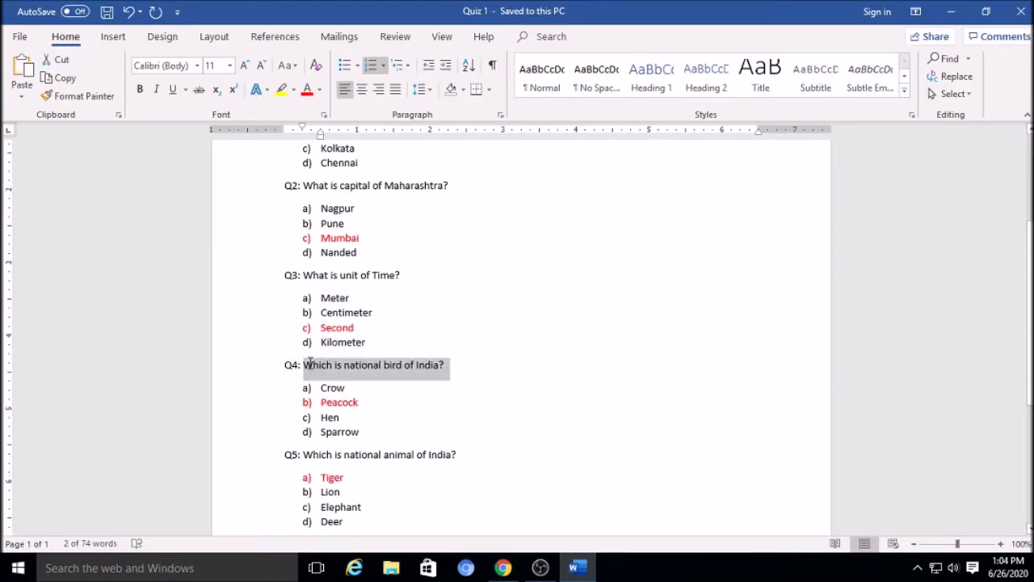
key("ctrl+c")
left_click(502, 568)
key("ctrl+v")
scroll(419, 480, "down", 1)
- Replace the national bird question's four options with Hen, Peacock, Sparrow and Crow
left_click(344, 423)
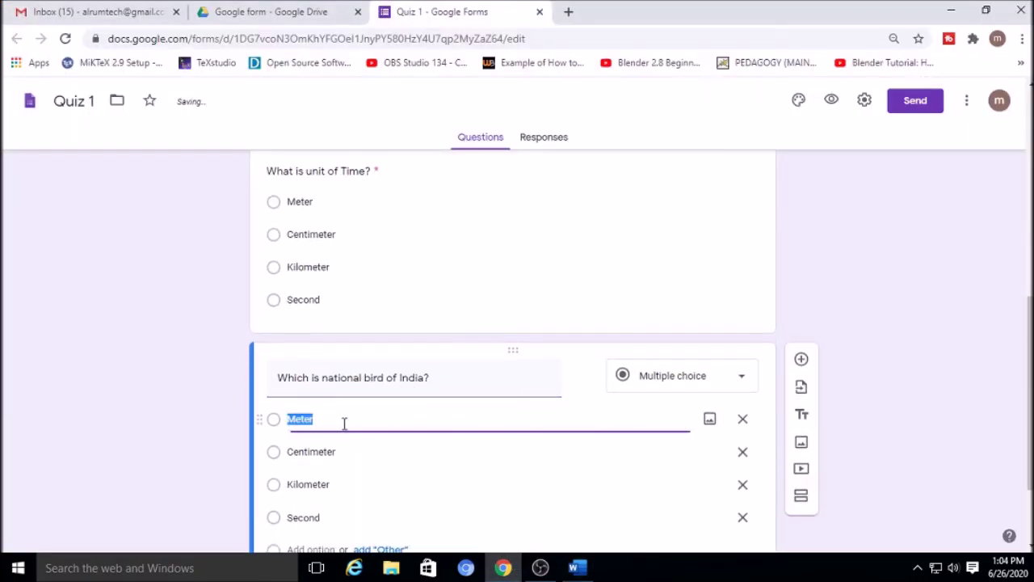
type("Hen")
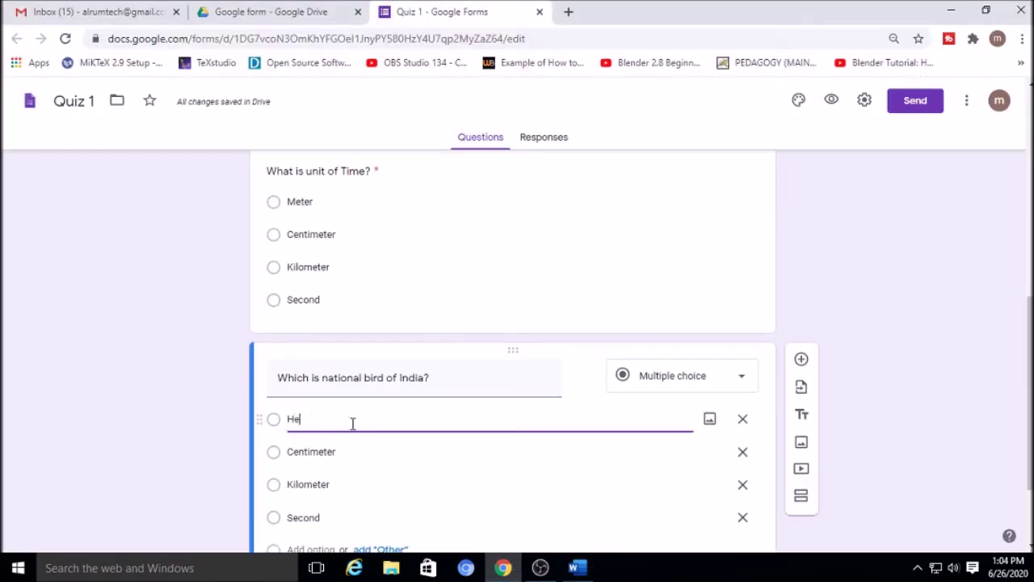
left_click(341, 453)
type("Peacock")
left_click(348, 483)
type("Spar")
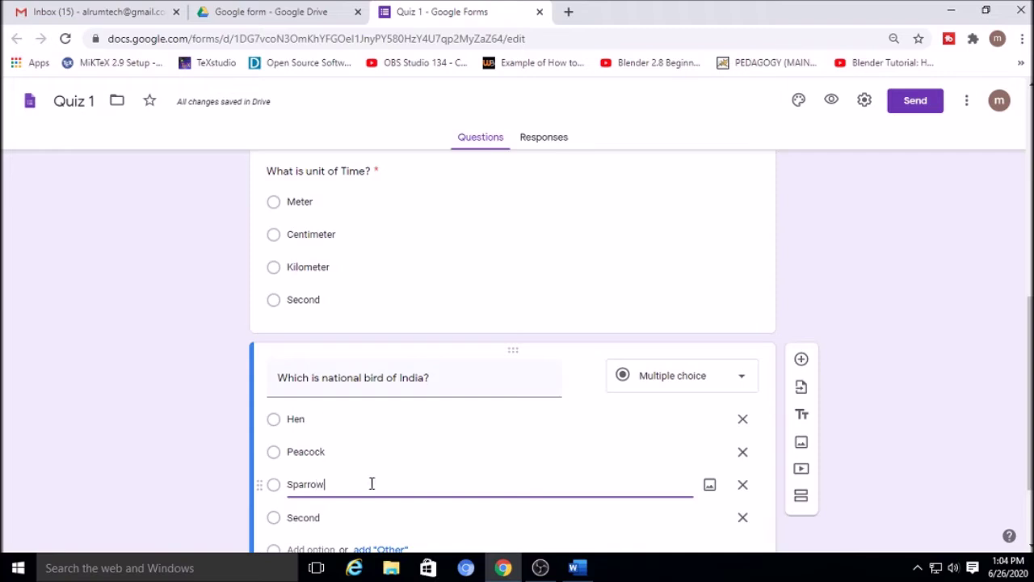
type("row")
left_click(328, 511)
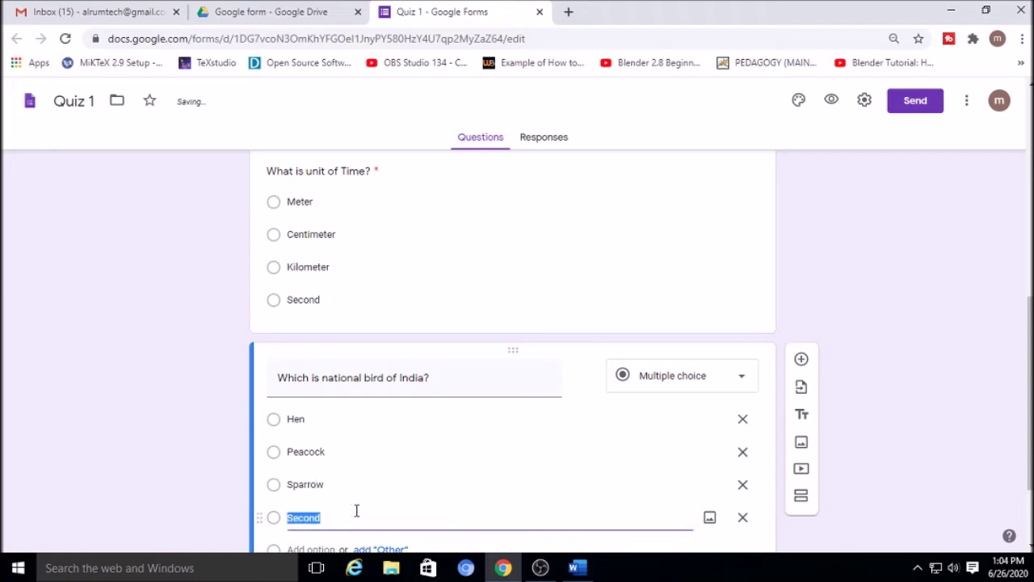
type("Crow")
left_click(919, 396)
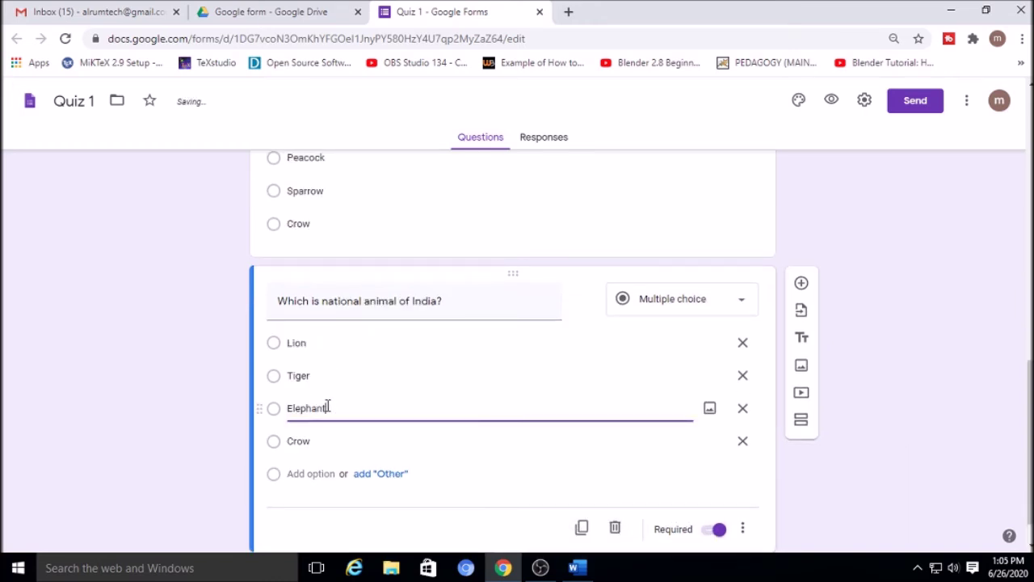
- Change the last option of the national animal question to "Ox" and return to the start of the form
left_click(321, 448)
type("Ox")
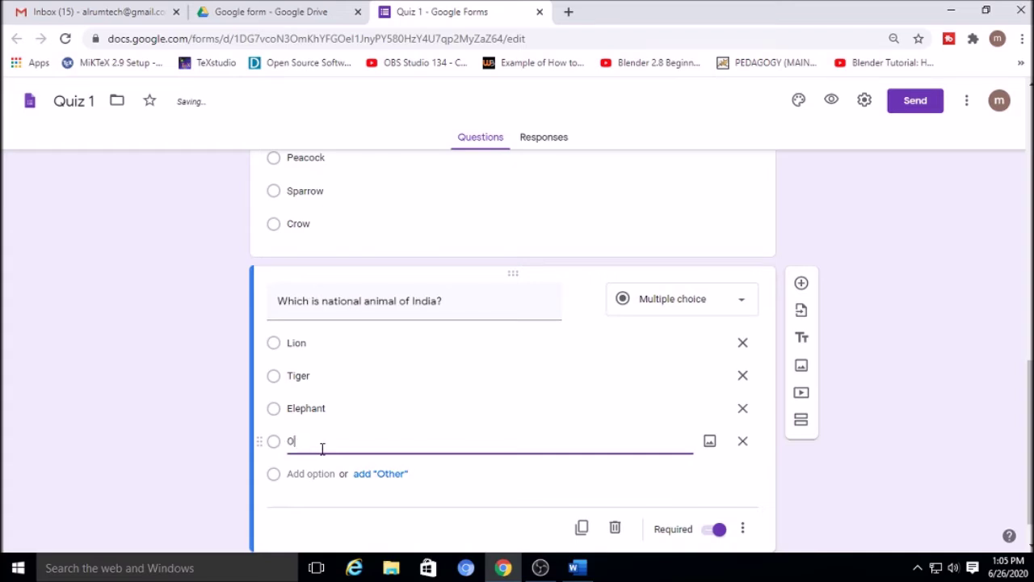
left_click(873, 499)
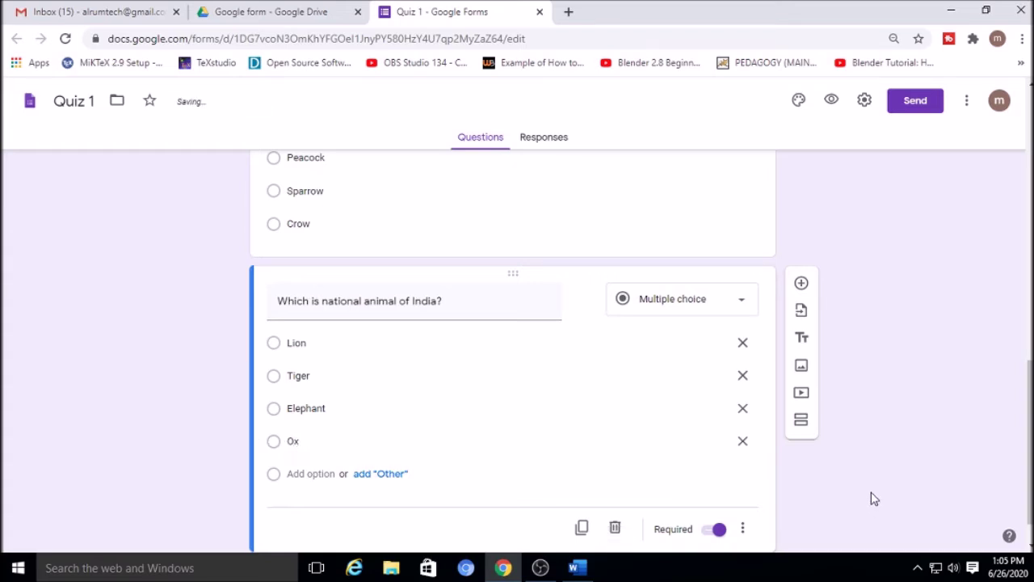
scroll(907, 455, "up", 15)
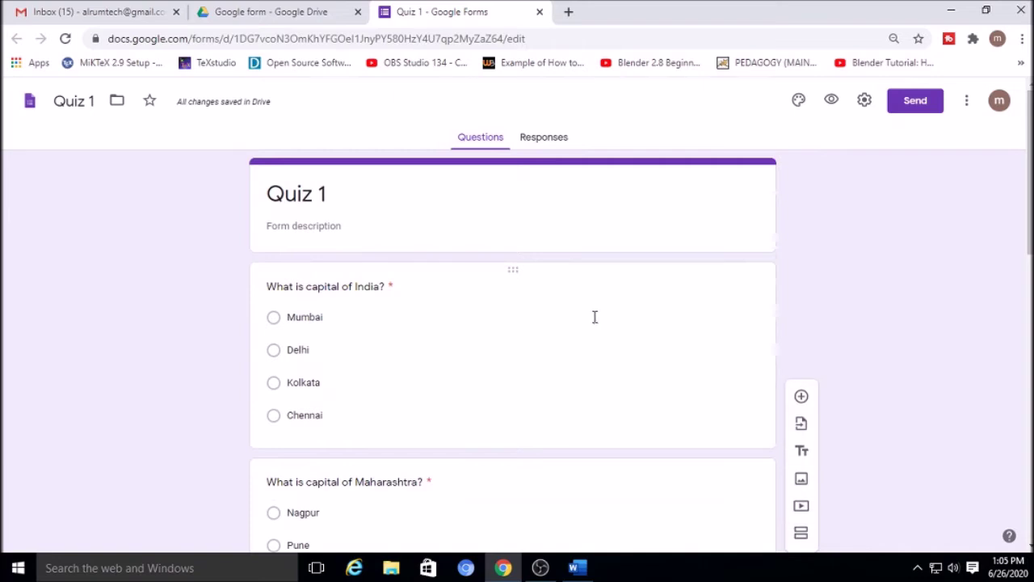
- Look at the forms available for importing questions without choosing one, and look over the quiz's existing questions
scroll(646, 340, "down", 15)
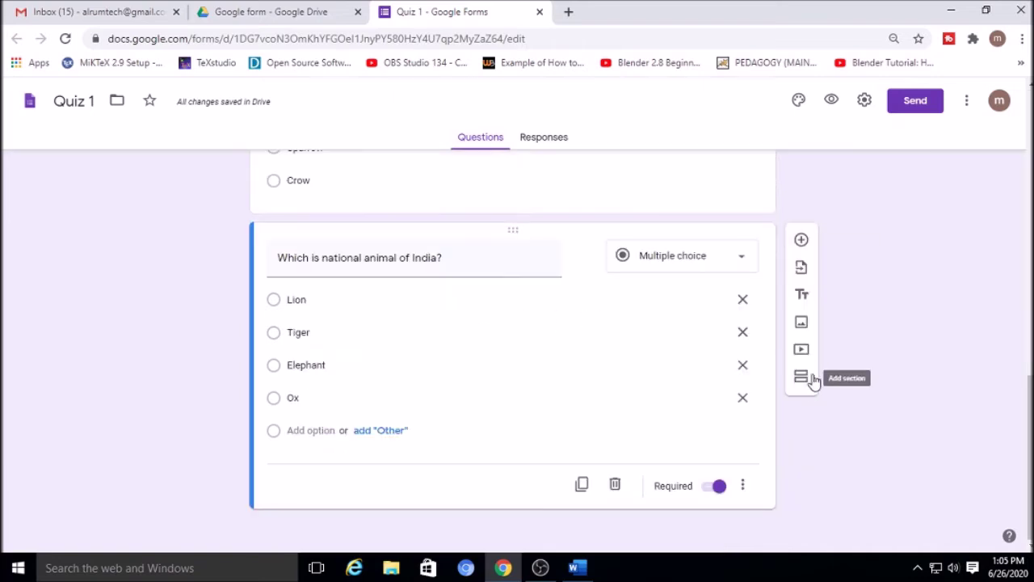
left_click(801, 269)
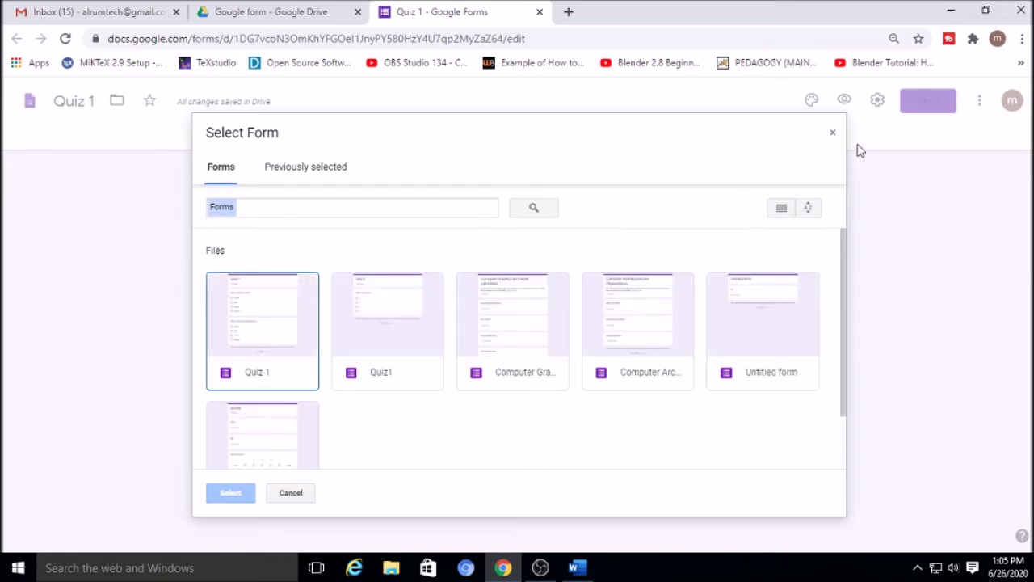
left_click(833, 134)
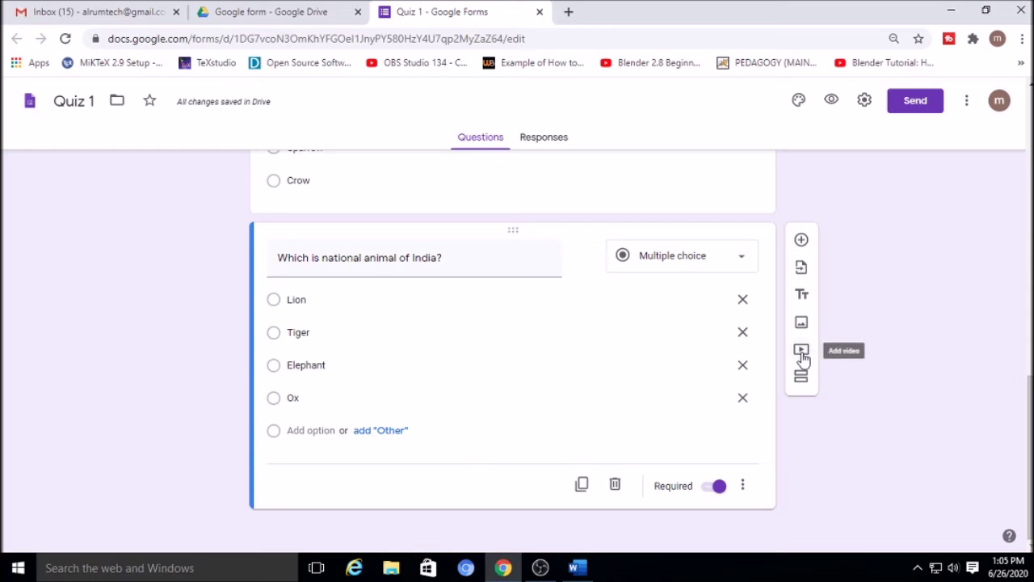
scroll(845, 418, "up", 10)
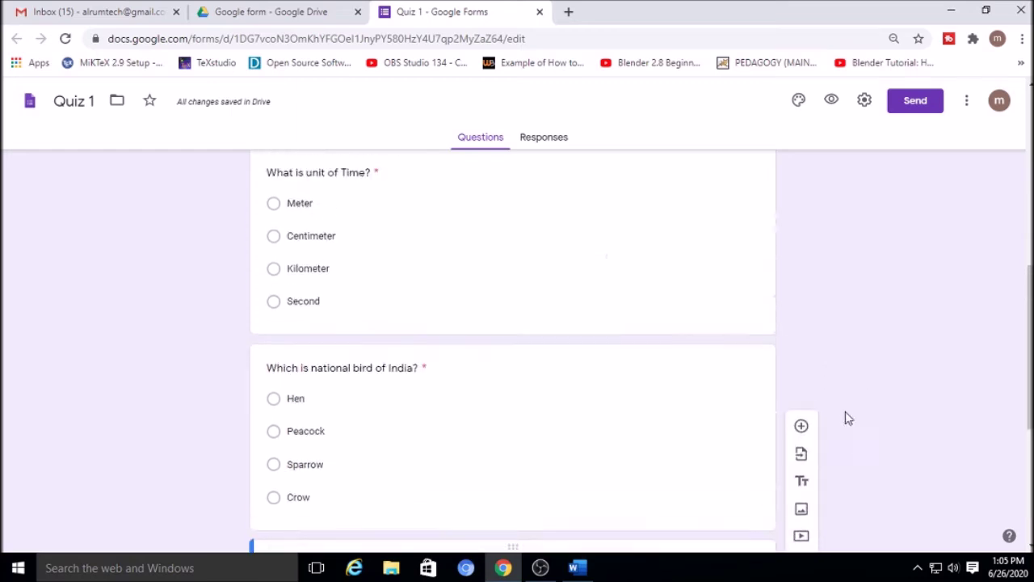
scroll(630, 283, "down", 1)
scroll(638, 339, "down", 10)
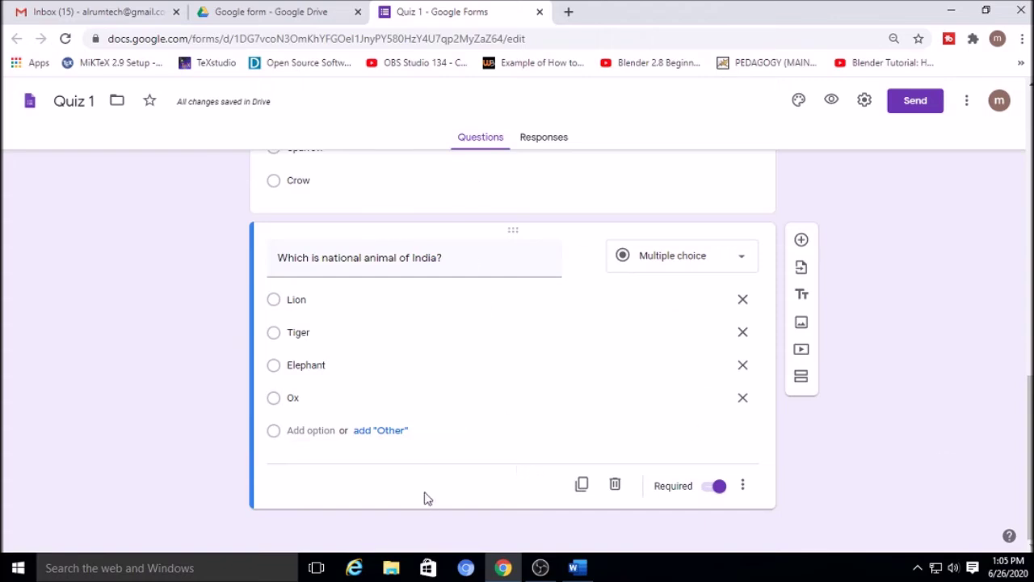
scroll(747, 466, "up", 10)
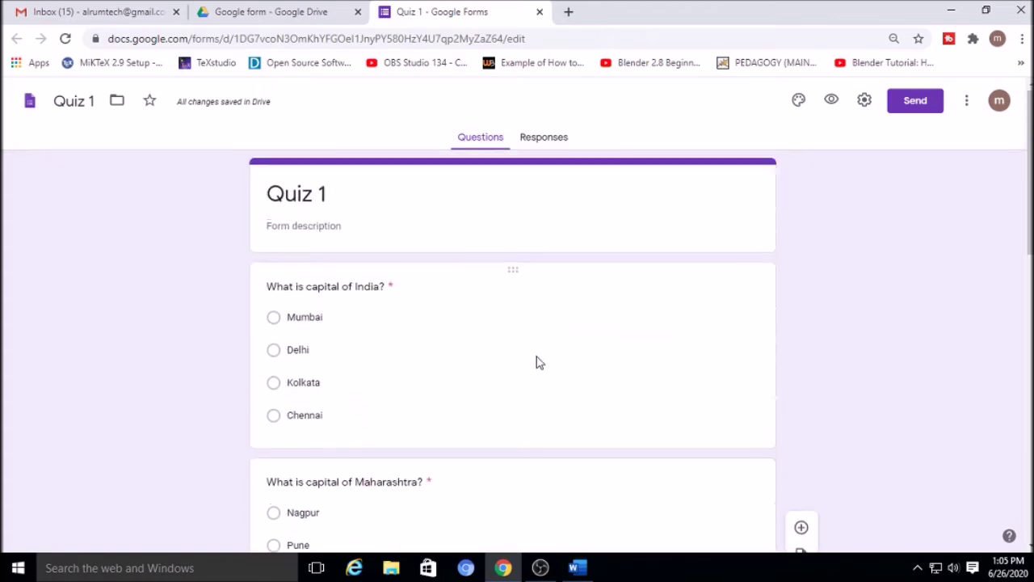
- Create a new spreadsheet named "Quiz 1 (Responses)" as the form's response destination and return to the form
left_click(544, 139)
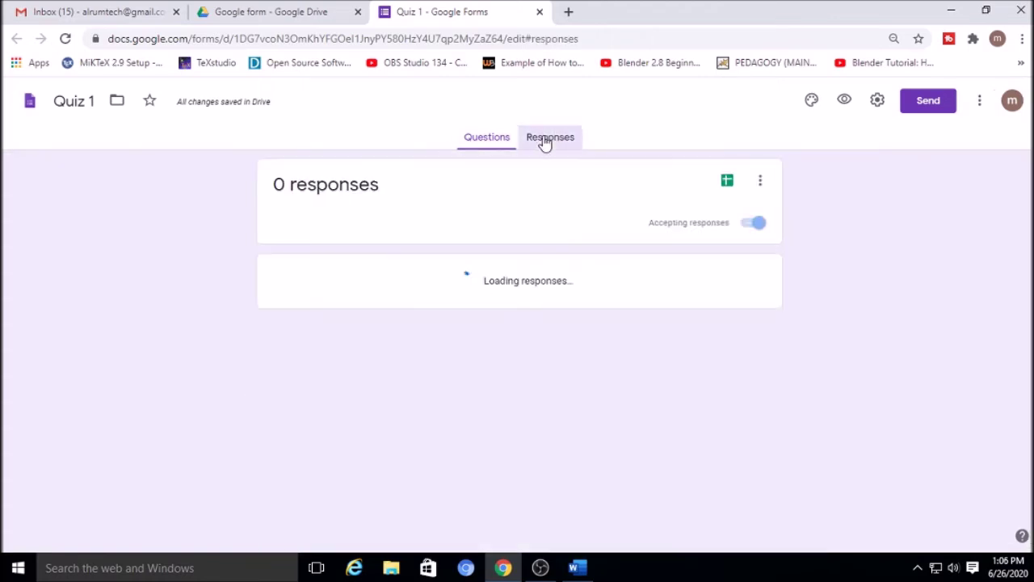
left_click(727, 185)
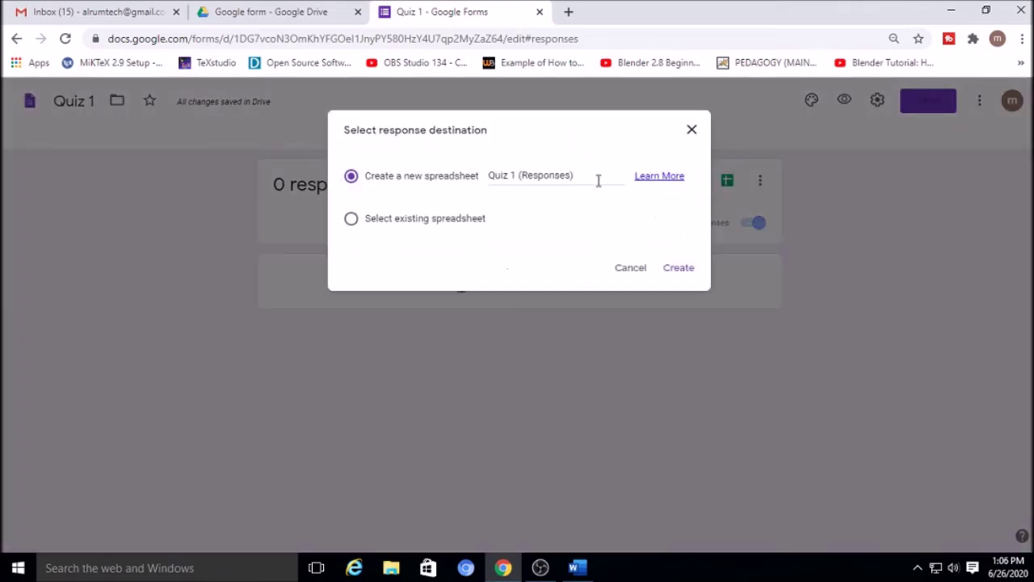
left_click(676, 268)
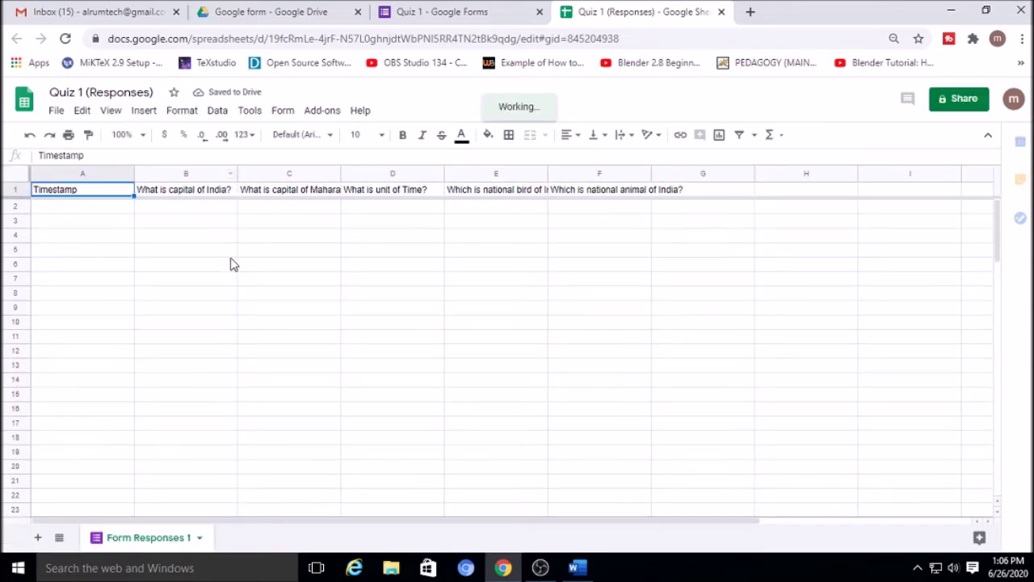
left_click(453, 13)
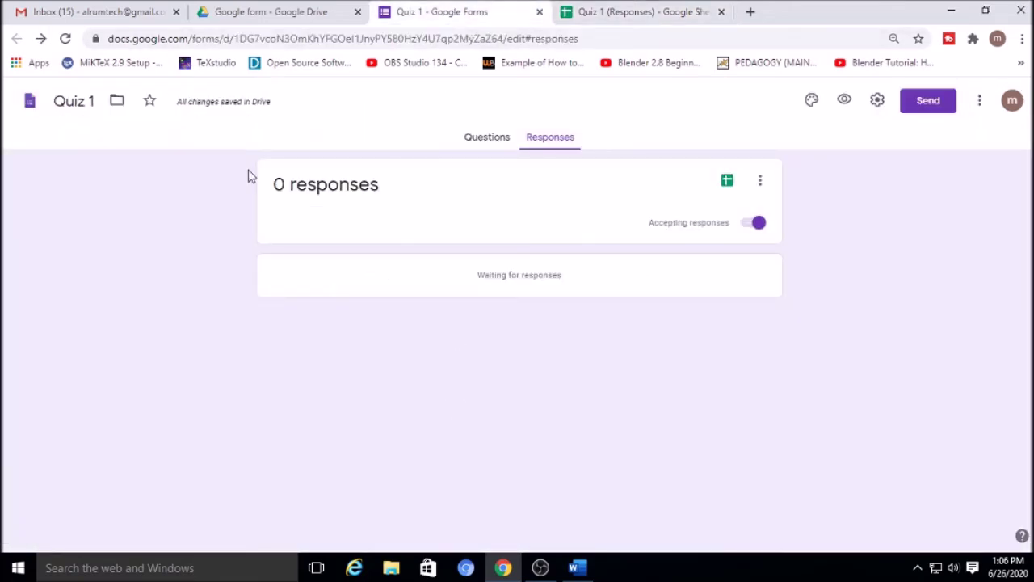
- Add a blank question to the form and move it above the "What is capital of India?" question
left_click(477, 138)
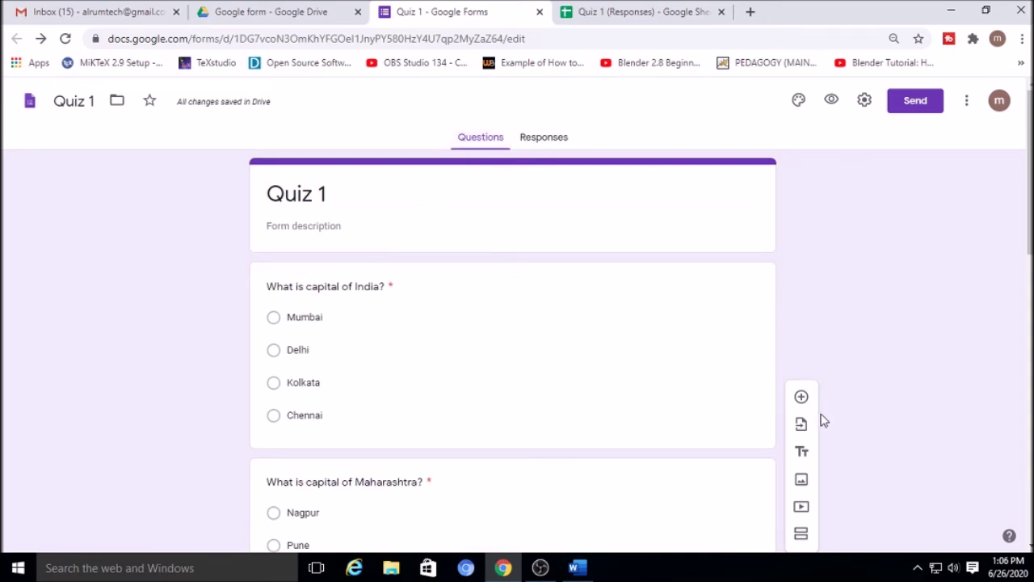
left_click(802, 397)
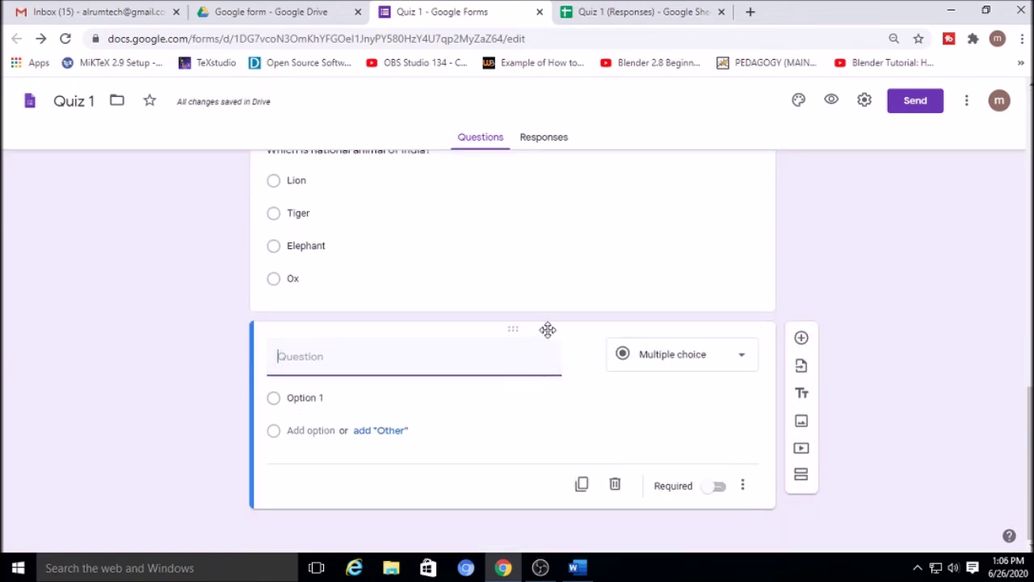
left_click_drag(541, 331, 554, 210)
left_click_drag(565, 146, 558, 235)
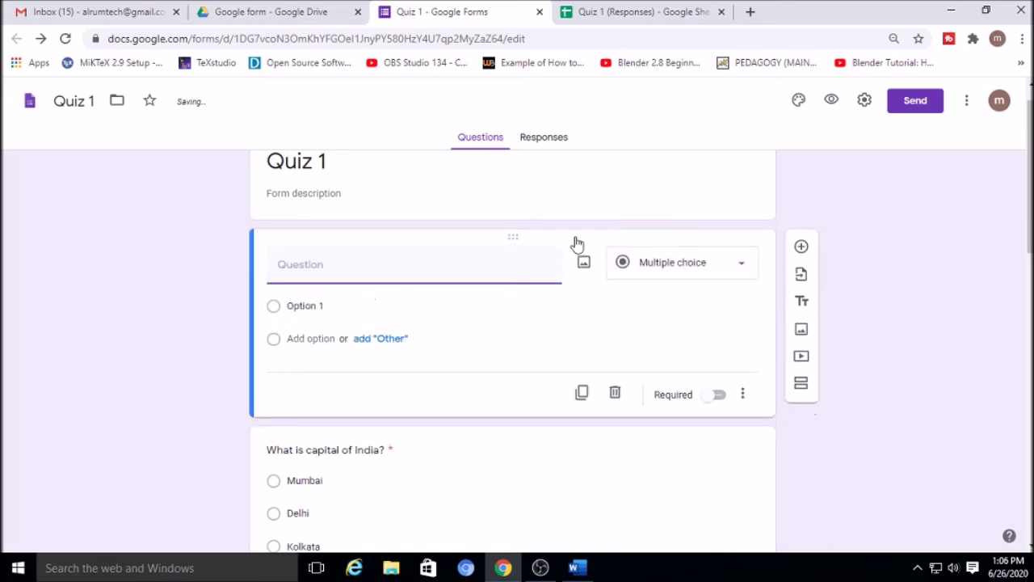
- Title the new first question "Name of Student", set its type to Short answer and make it required
type("Name of Student")
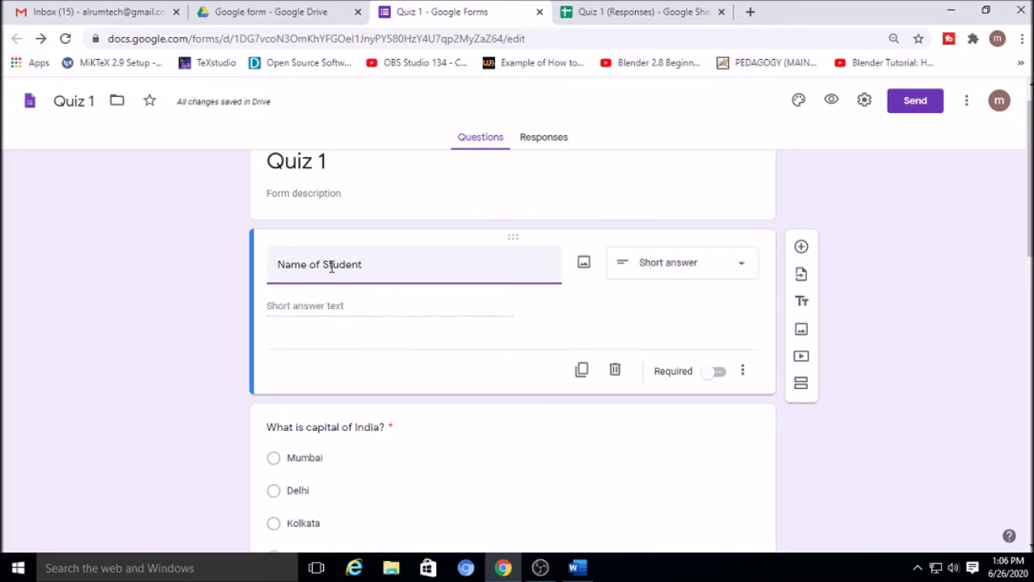
left_click(724, 272)
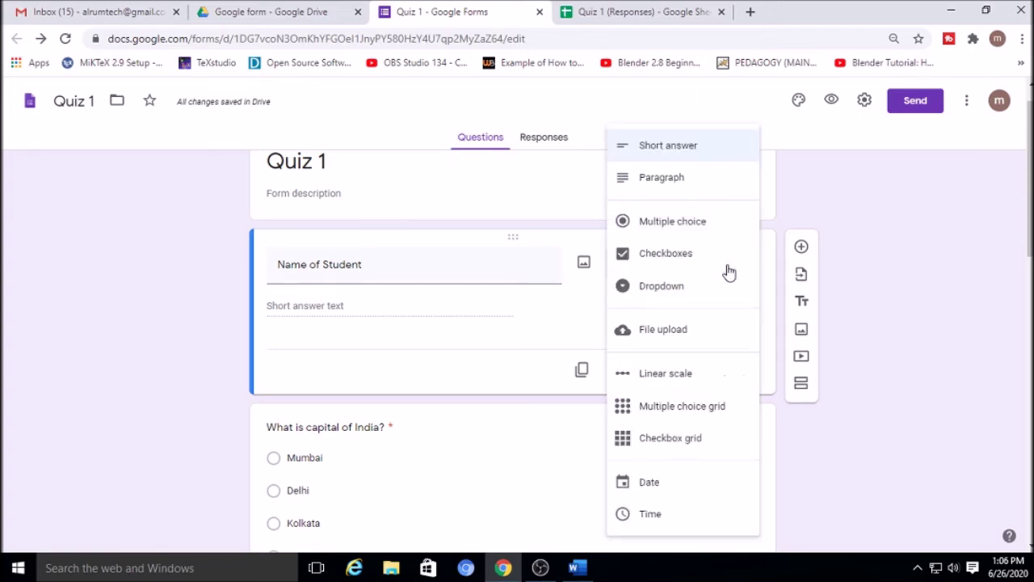
left_click(665, 158)
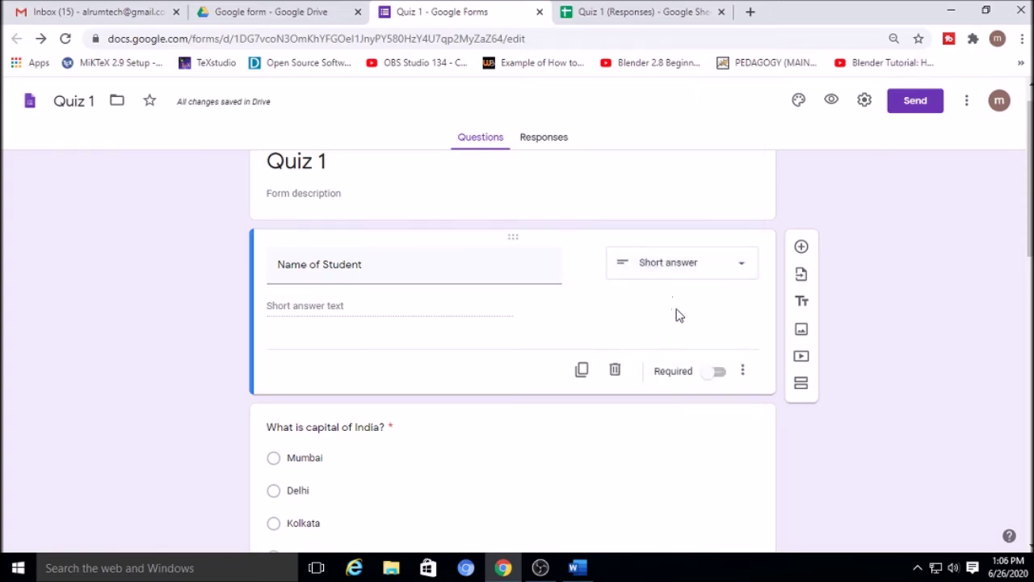
left_click(720, 378)
- Add a required short-answer question titled "Roll Number of Student" directly below the Name of Student question
left_click(802, 249)
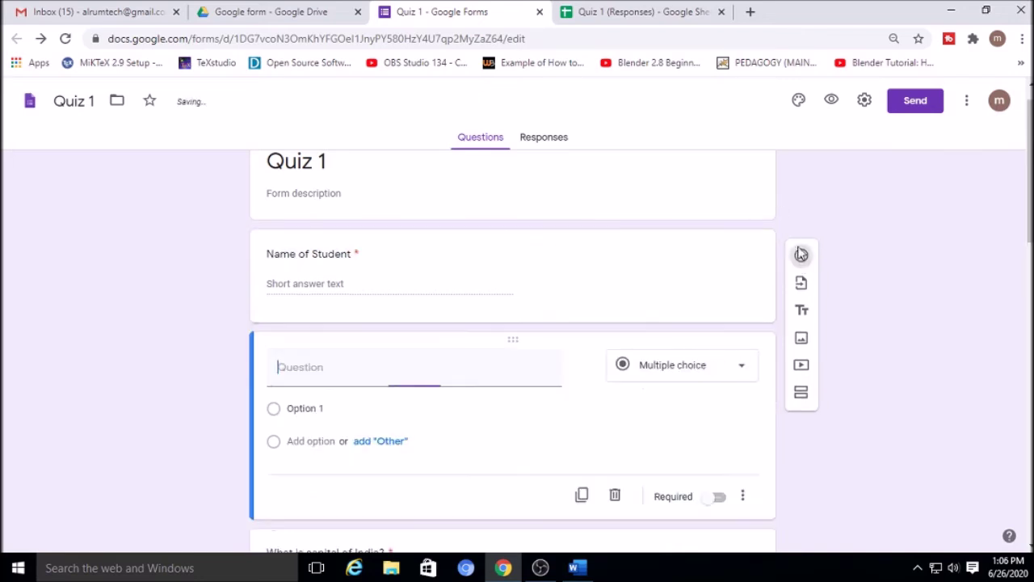
type("Rol")
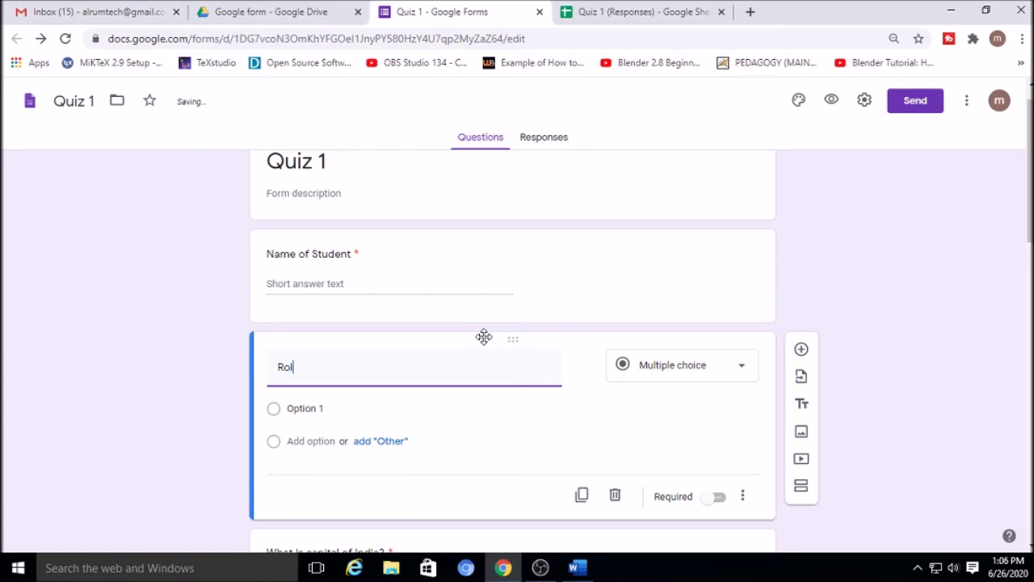
type("l Number of Student")
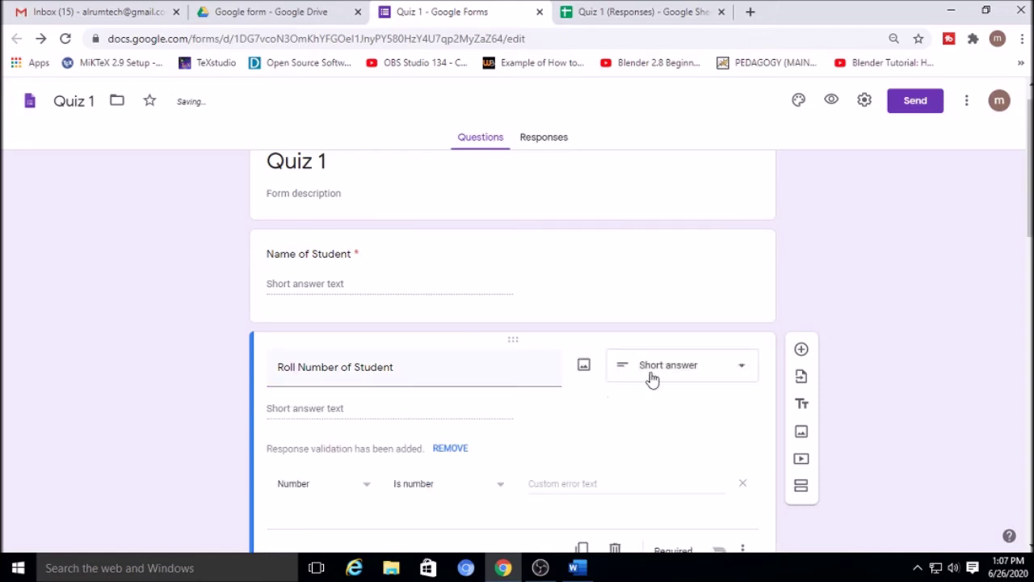
scroll(725, 333, "down", 1)
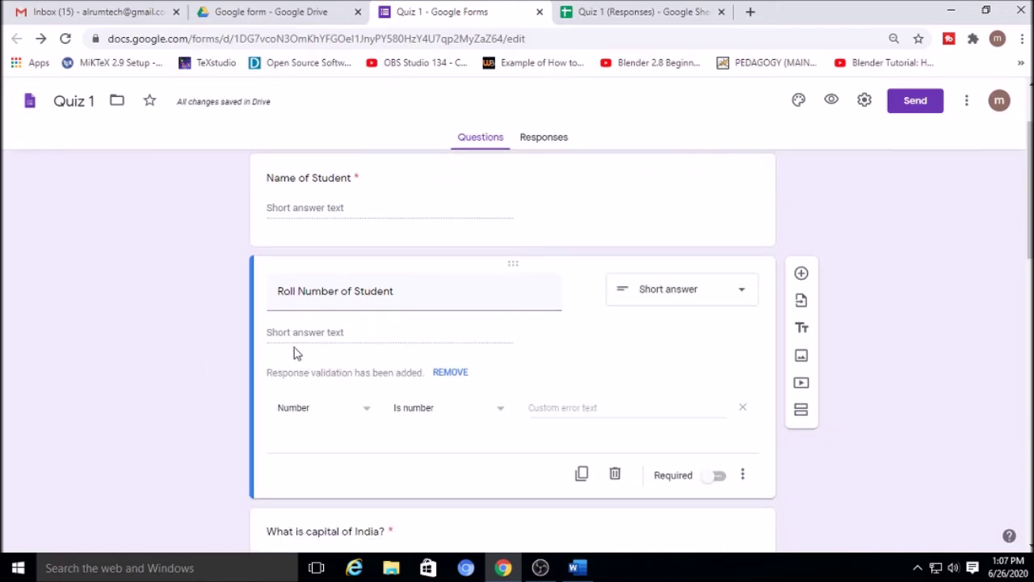
left_click(718, 475)
scroll(868, 364, "down", 10)
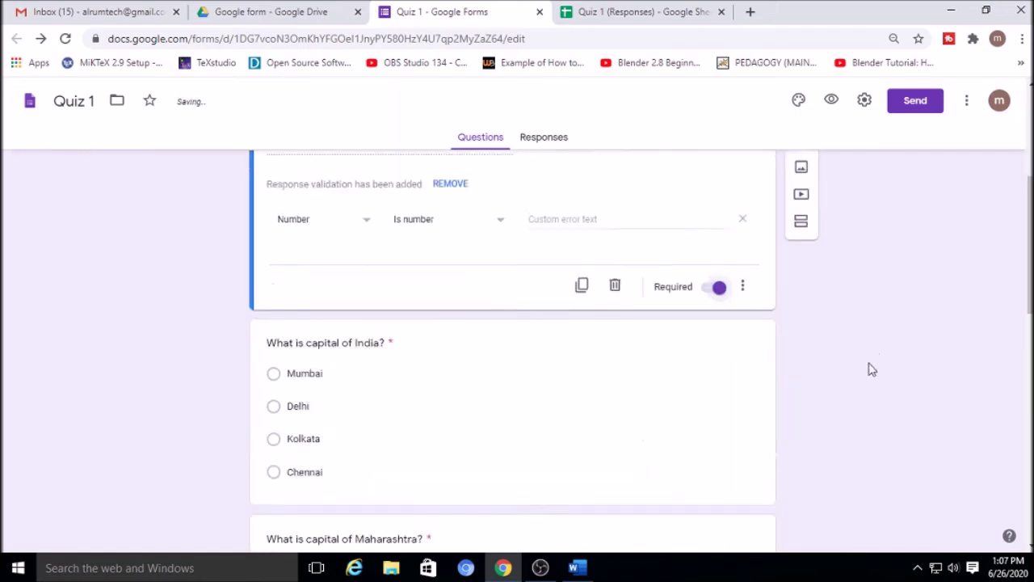
scroll(869, 419, "down", 2)
- Open the form's theme options and try indigo, blue and light blue as the theme color
scroll(873, 307, "up", 15)
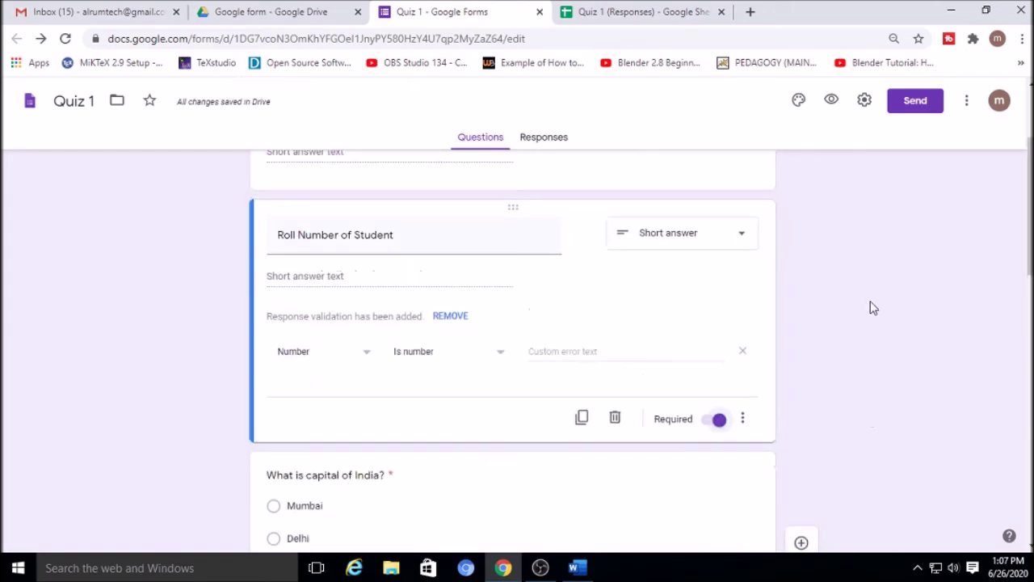
left_click(798, 101)
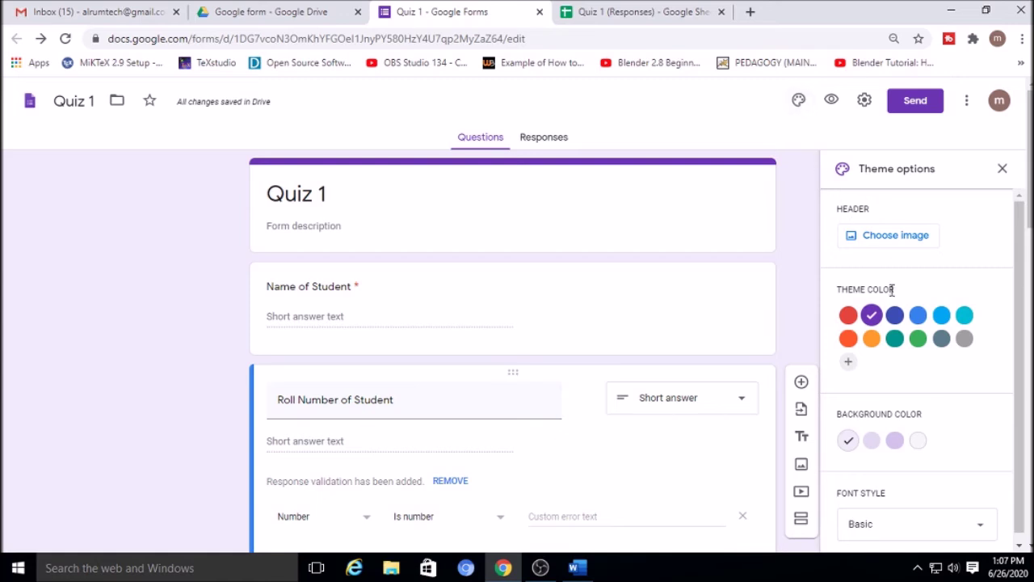
left_click(894, 316)
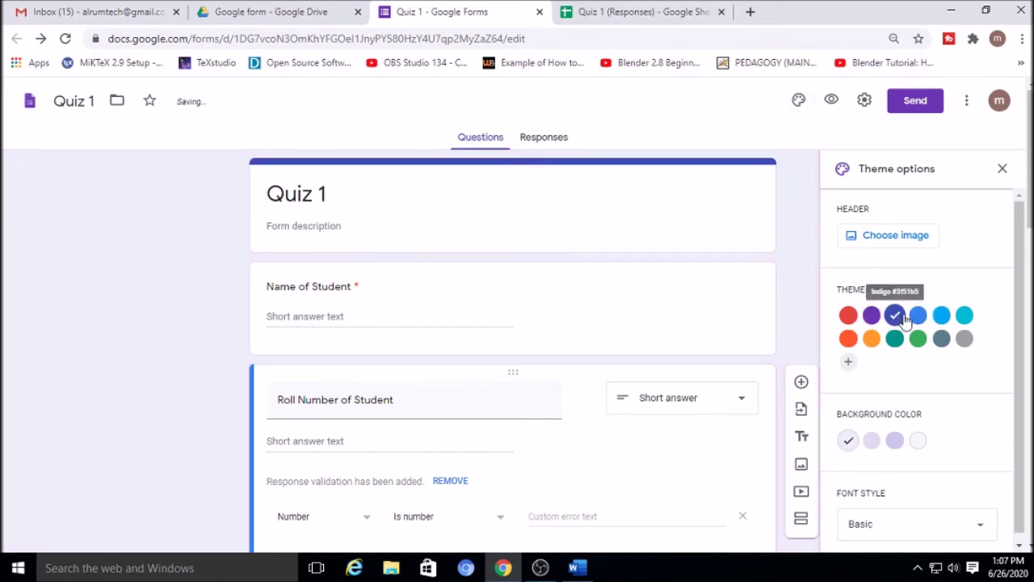
left_click(918, 316)
left_click(942, 316)
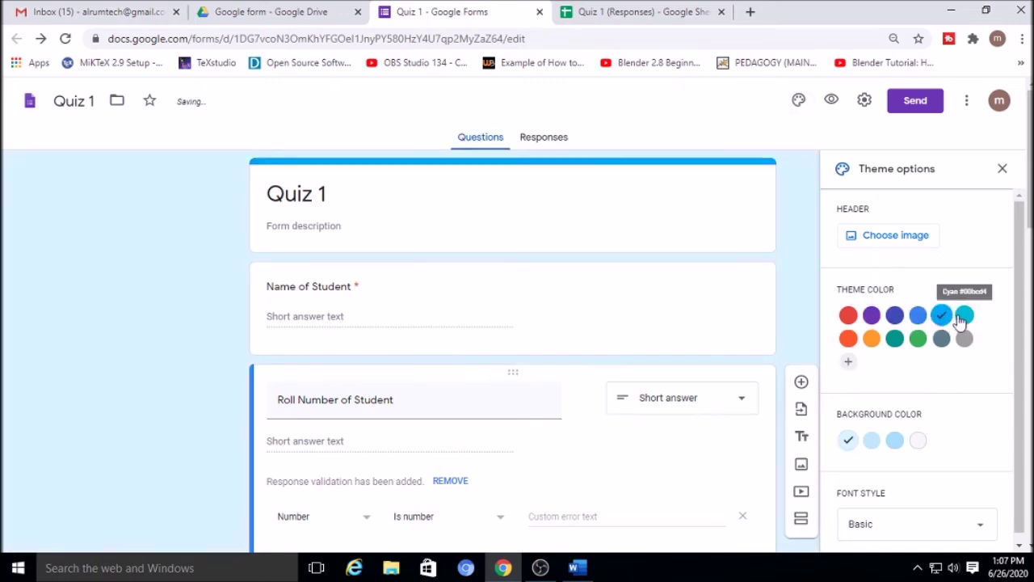
- Insert the basketball player silhouette image from the Work and School themes as the form's header
left_click(894, 239)
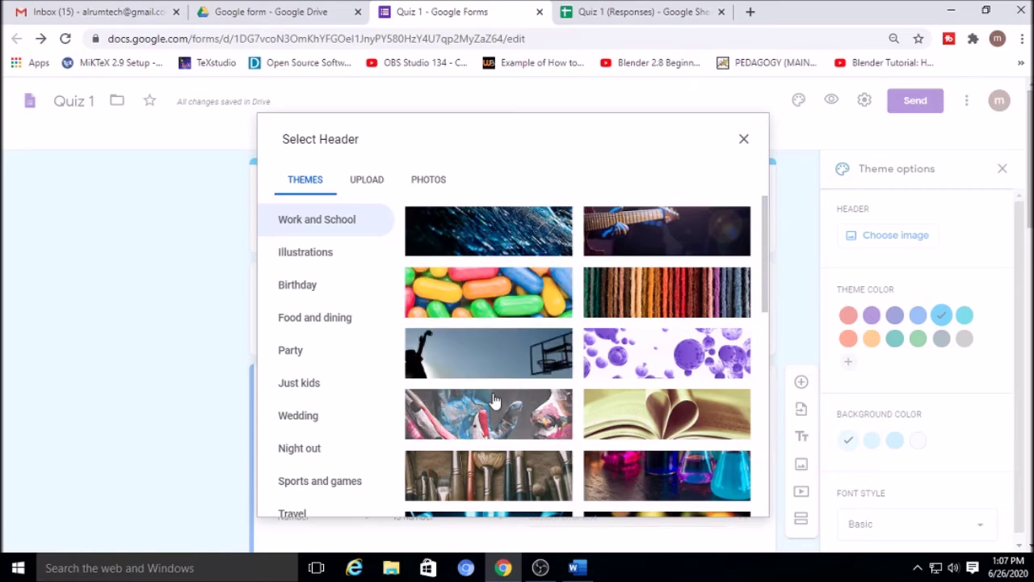
left_click(514, 360)
scroll(558, 364, "down", 6)
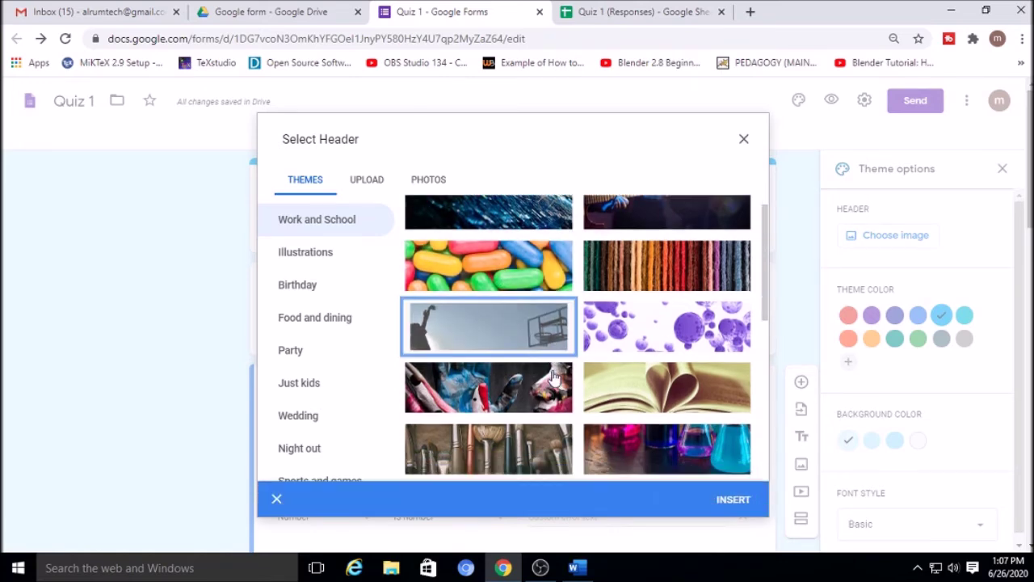
left_click(731, 501)
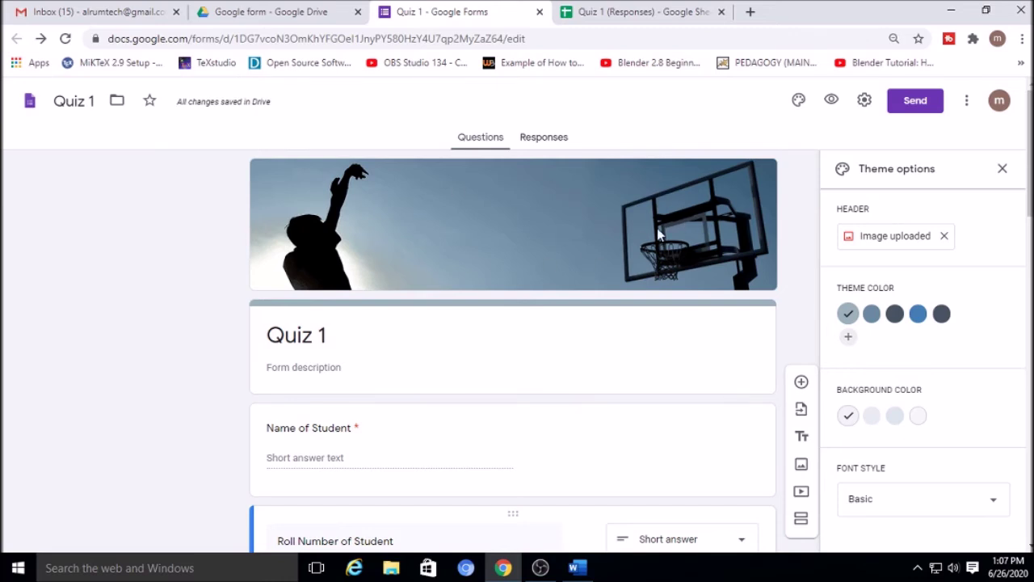
- Change the form's background color to the third of the offered shades
scroll(969, 364, "down", 1)
left_click(896, 419)
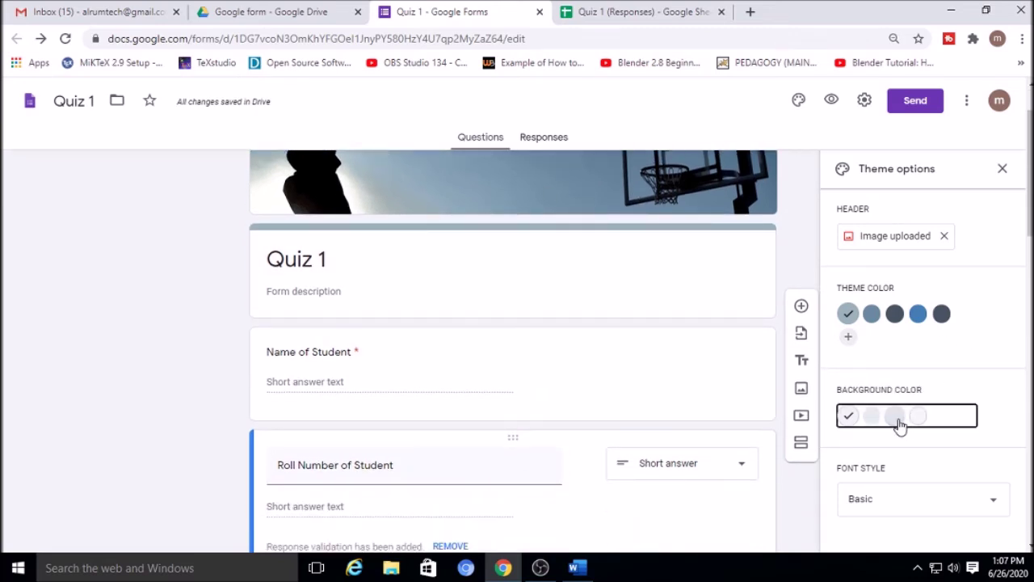
scroll(969, 450, "down", 2)
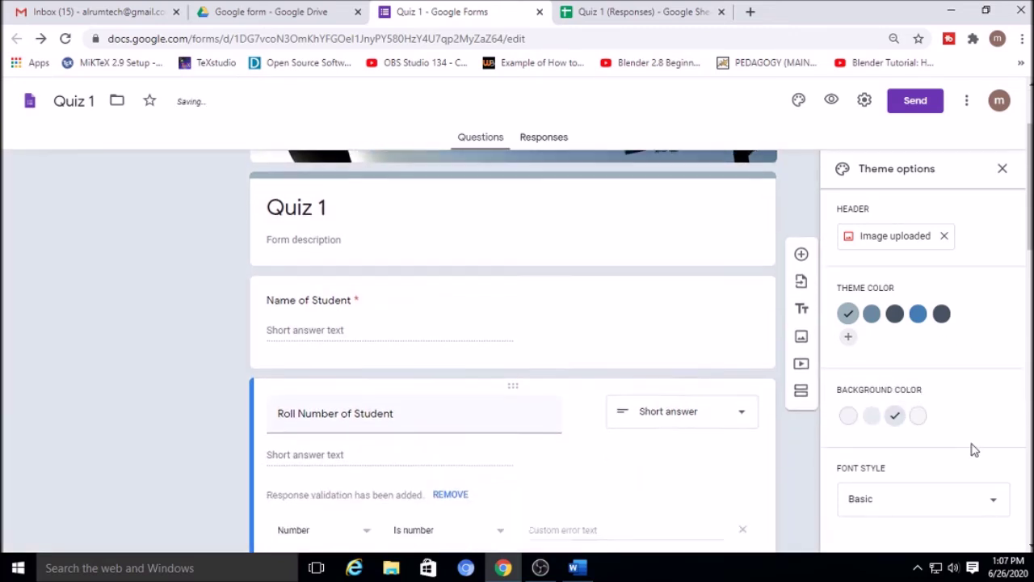
- Try the Decorative font style on the form, and set the font style to Playful
left_click(998, 499)
left_click(889, 473)
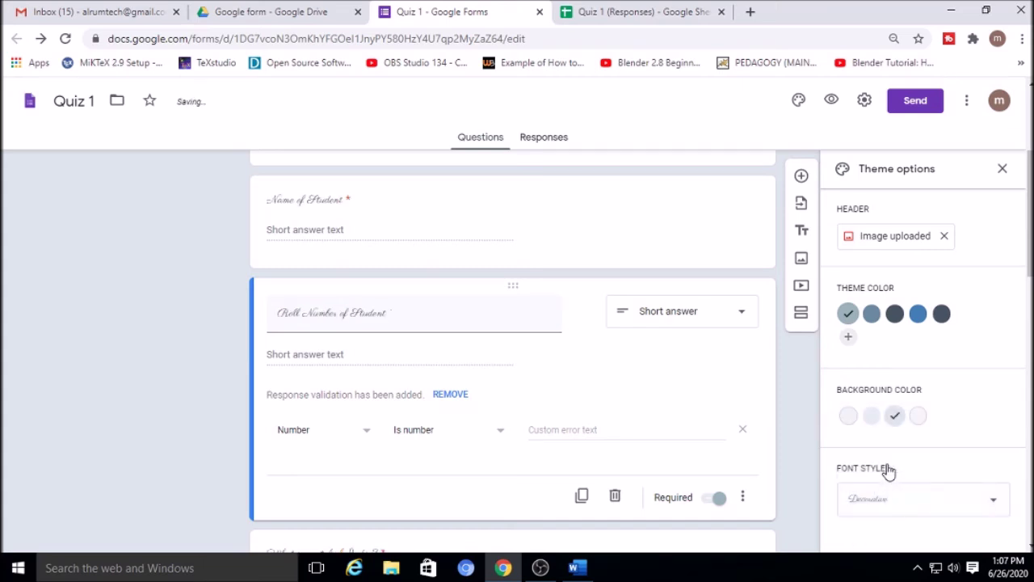
left_click(993, 499)
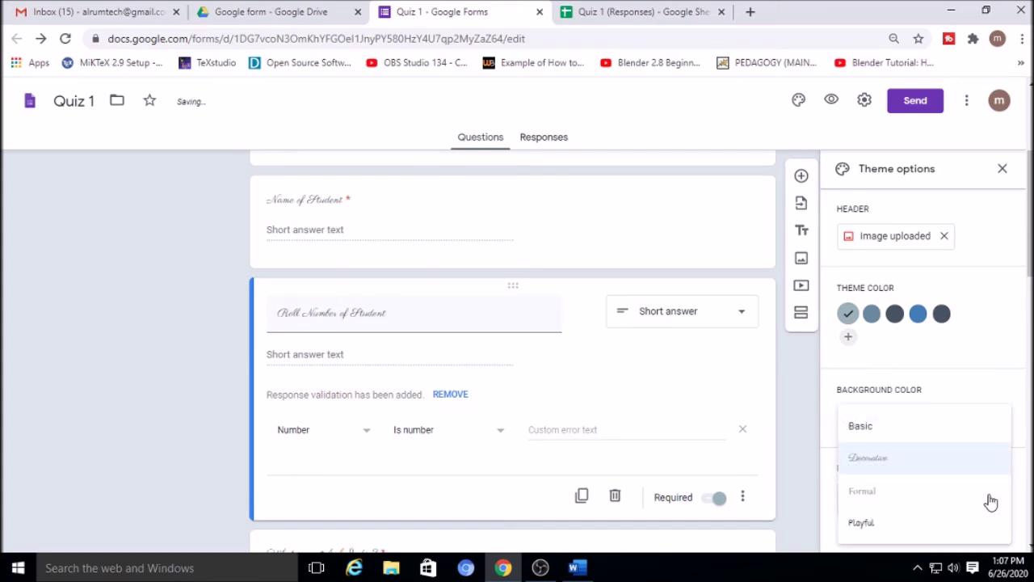
left_click(888, 523)
- Look over the restyled questions and open the respondent preview of the form
scroll(970, 469, "down", 10)
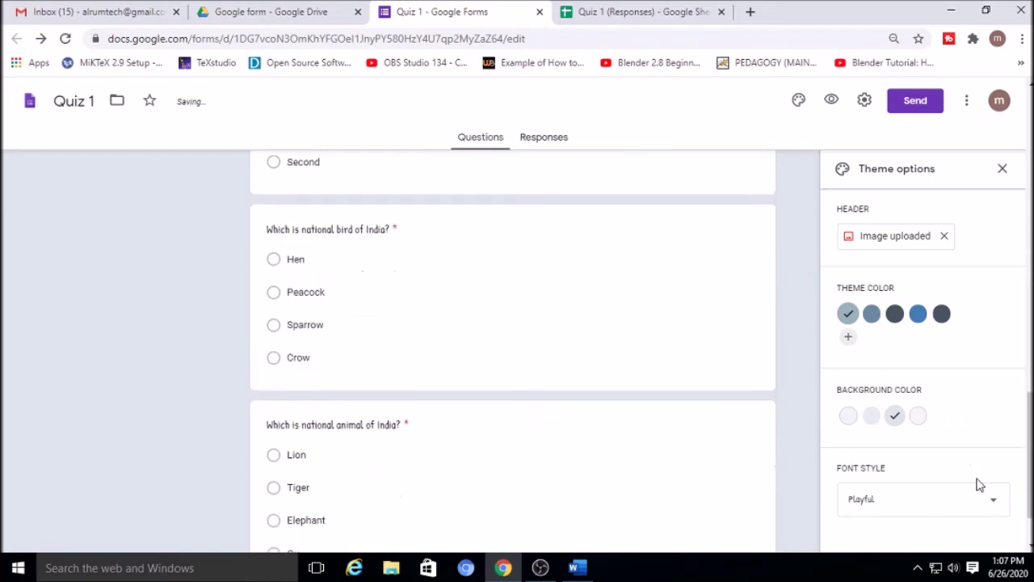
scroll(1017, 462, "up", 10)
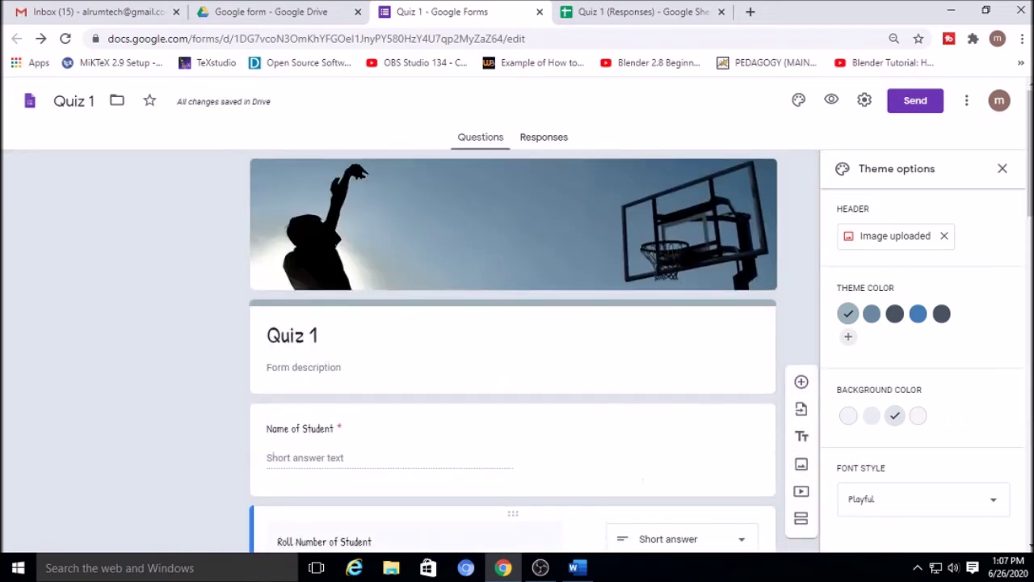
left_click(836, 105)
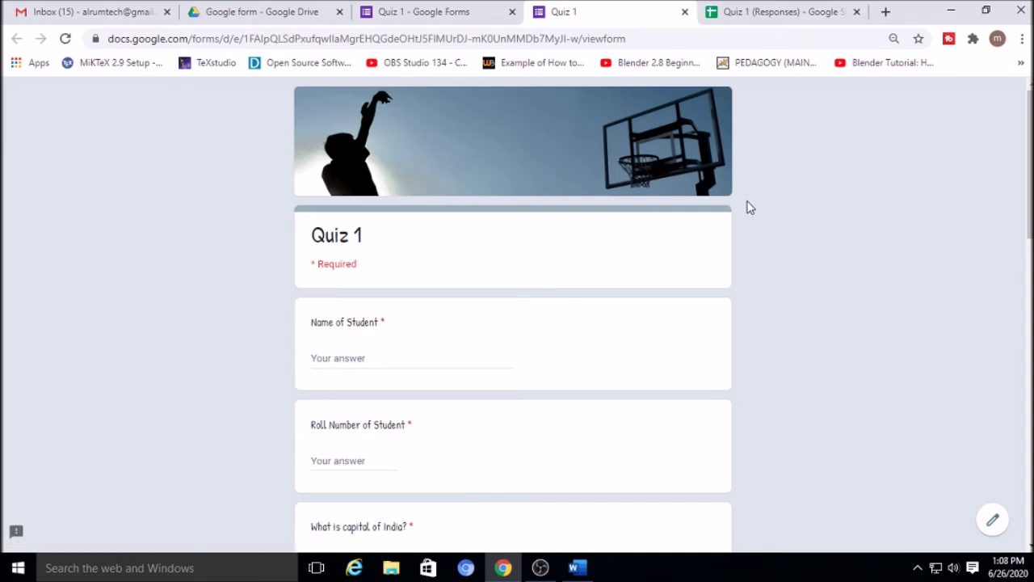
- Review the respondent preview of the form from the student details to the end of the questions, and close the preview
scroll(741, 209, "down", 2)
scroll(388, 315, "up", 2)
left_click(336, 362)
scroll(327, 355, "down", 4)
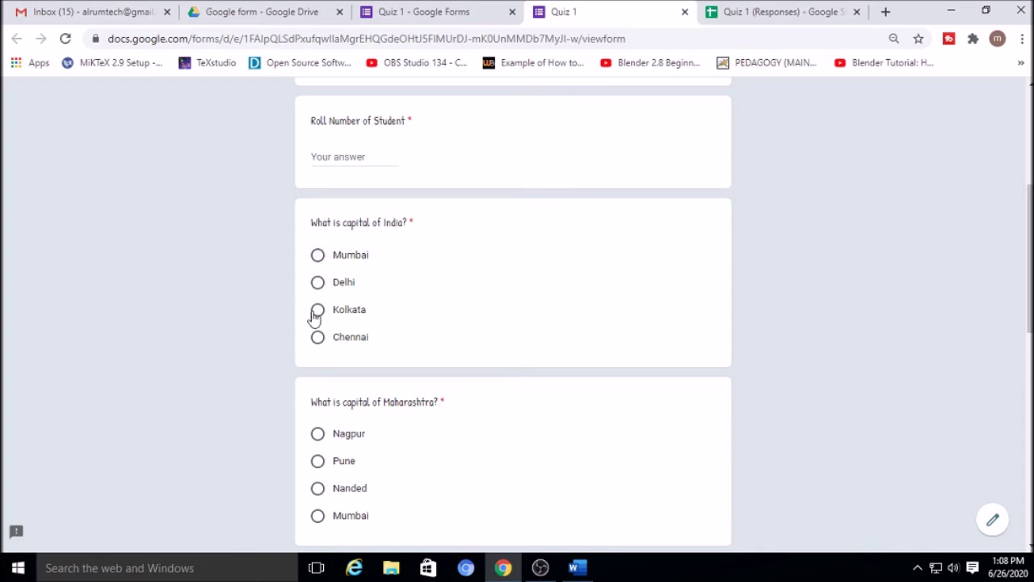
scroll(326, 359, "down", 9)
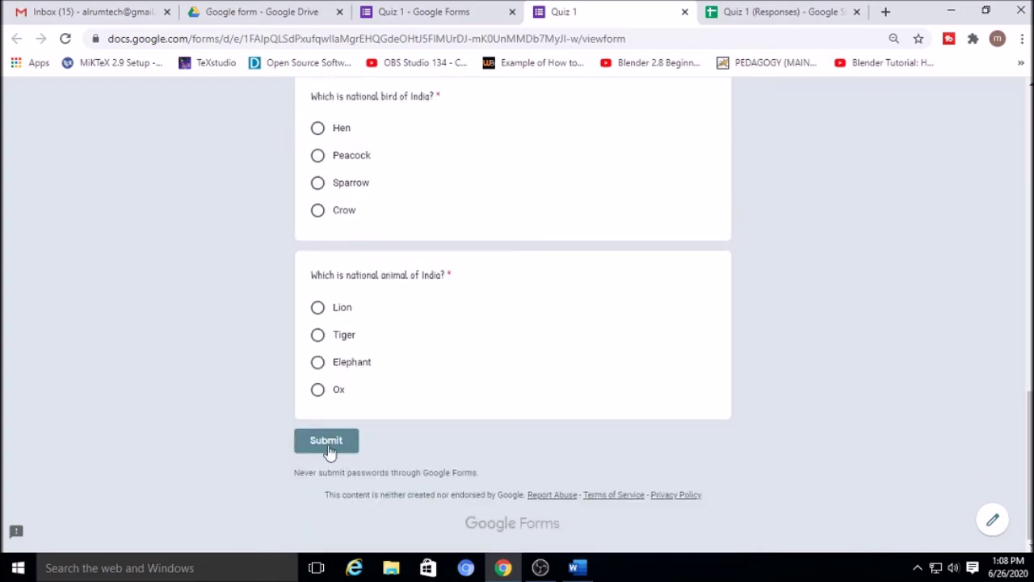
scroll(558, 332, "up", 5)
left_click(685, 12)
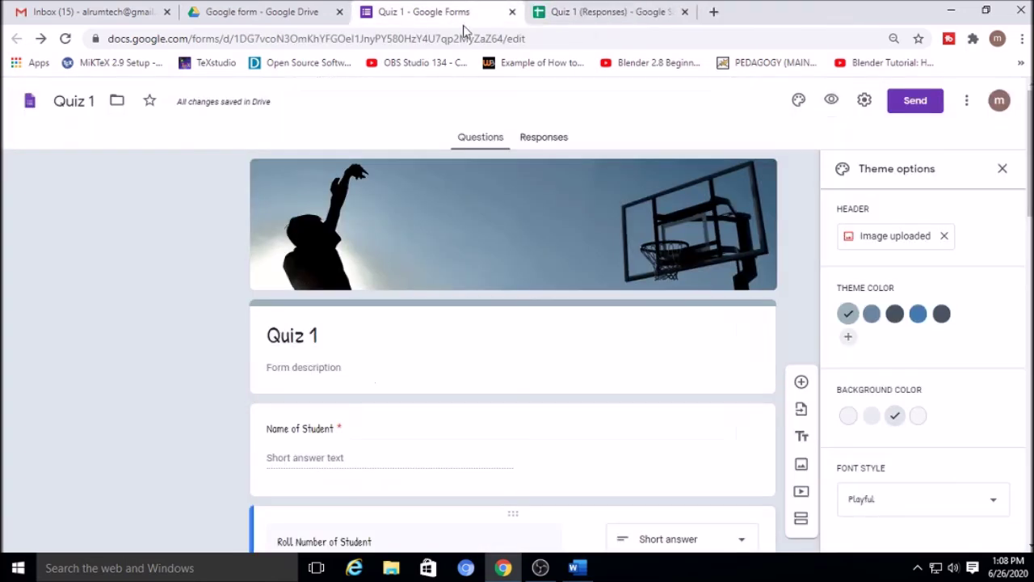
- Close the theme options and look over the form's General and Presentation settings without saving changes
left_click(1002, 168)
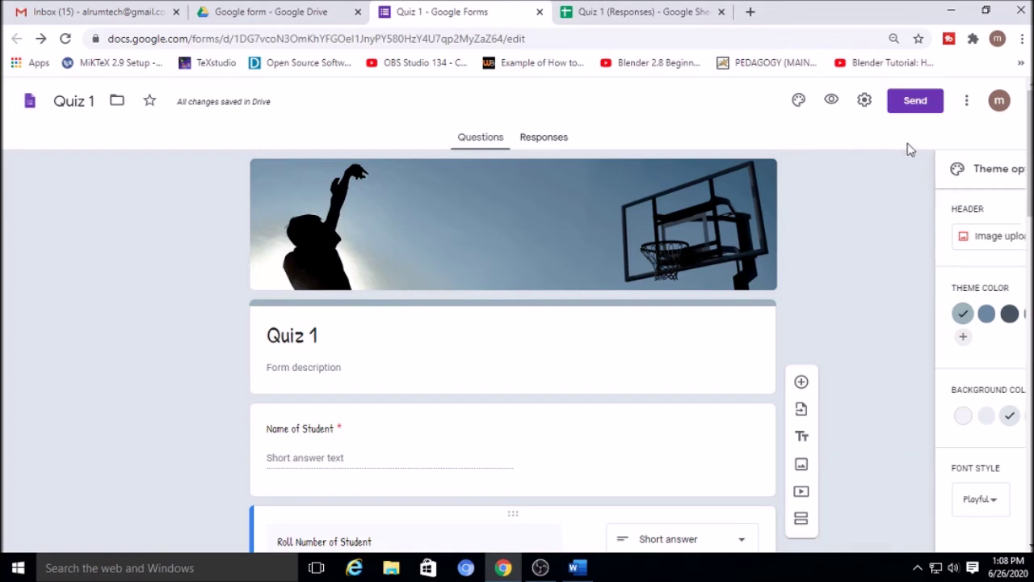
left_click(865, 101)
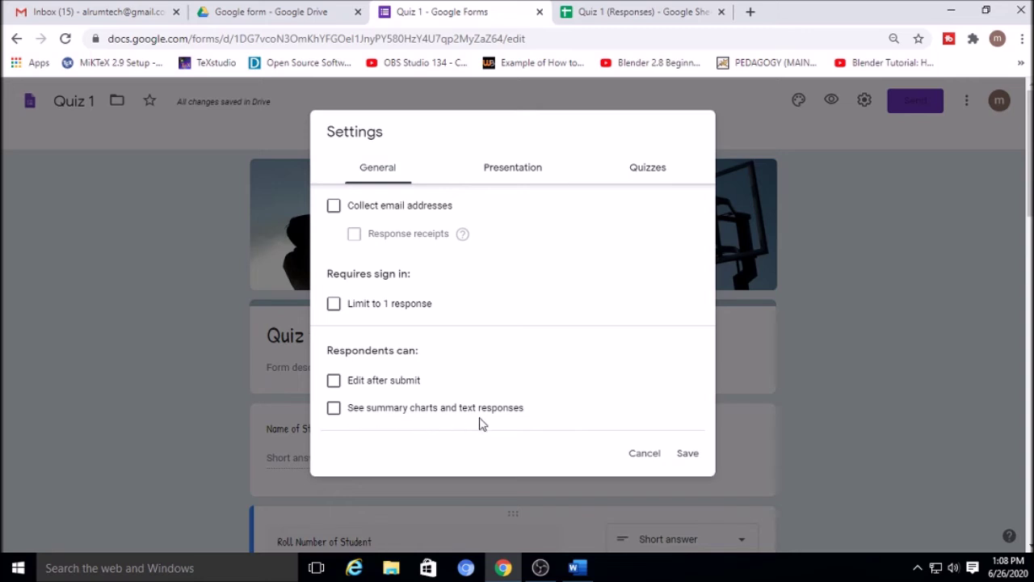
left_click(511, 169)
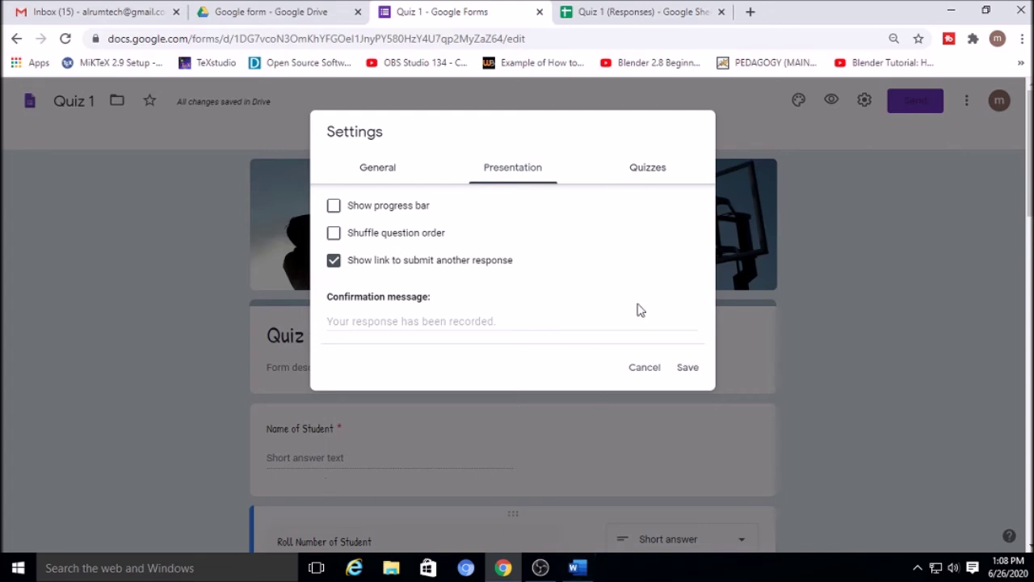
left_click(641, 371)
- Enable the progress bar and shuffled question order in the form's presentation settings, and save them
scroll(340, 323, "down", 3)
scroll(340, 323, "up", 1)
scroll(342, 291, "down", 3)
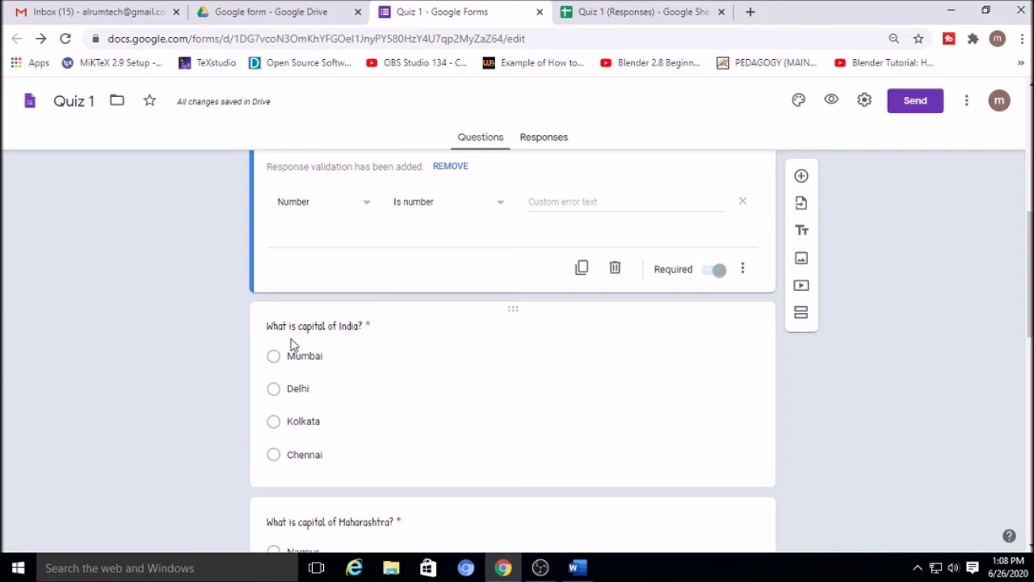
left_click(864, 99)
left_click(540, 173)
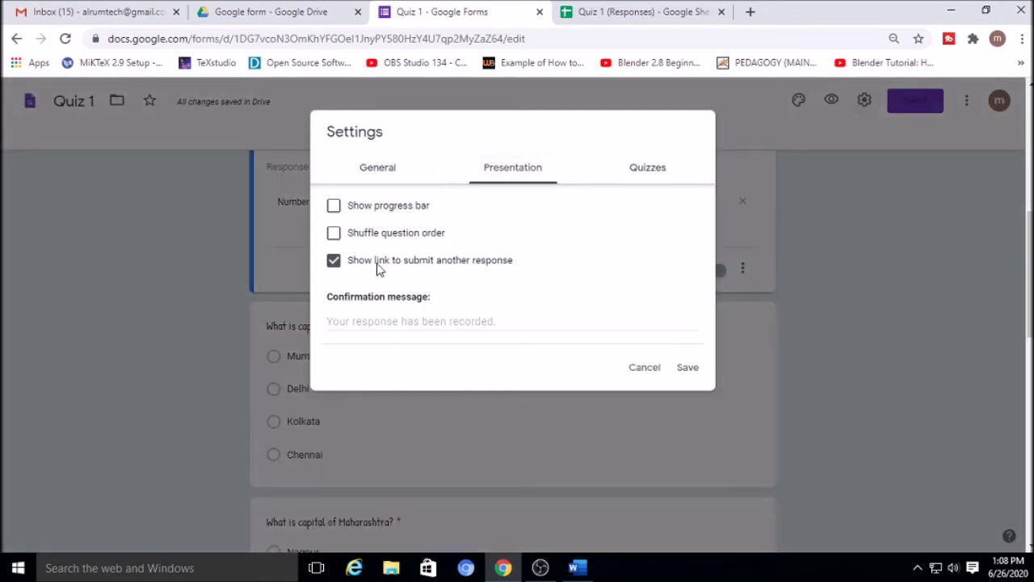
left_click(334, 207)
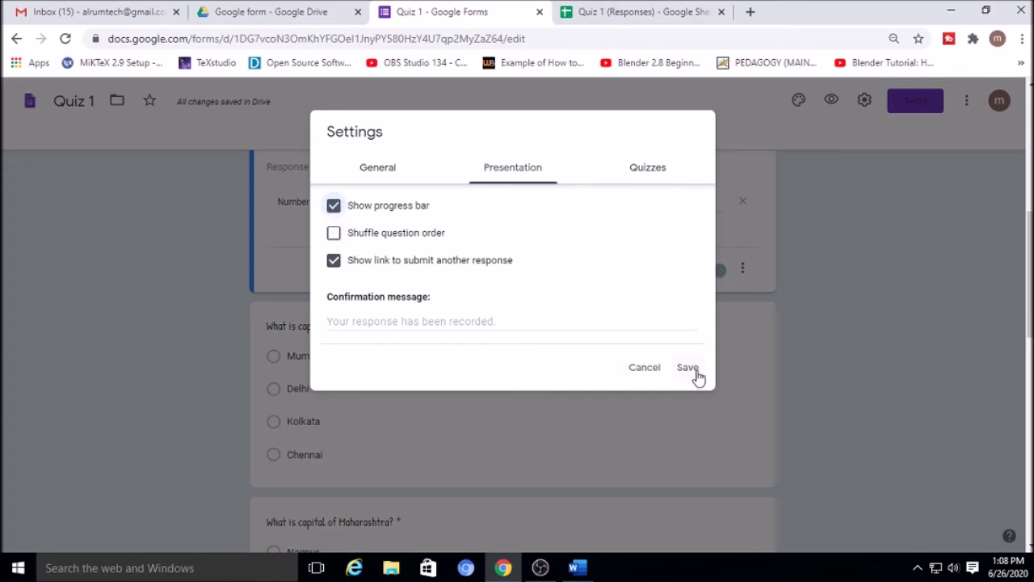
left_click(363, 234)
left_click(702, 372)
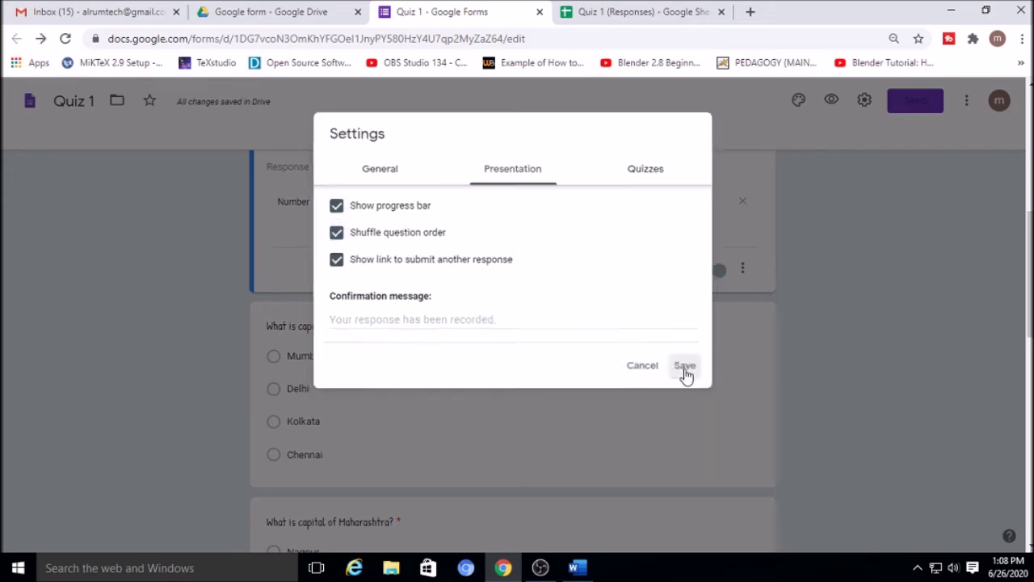
- Turn the form into a quiz with point values and auto-grading, review the quiz options, and save the settings
left_click(864, 101)
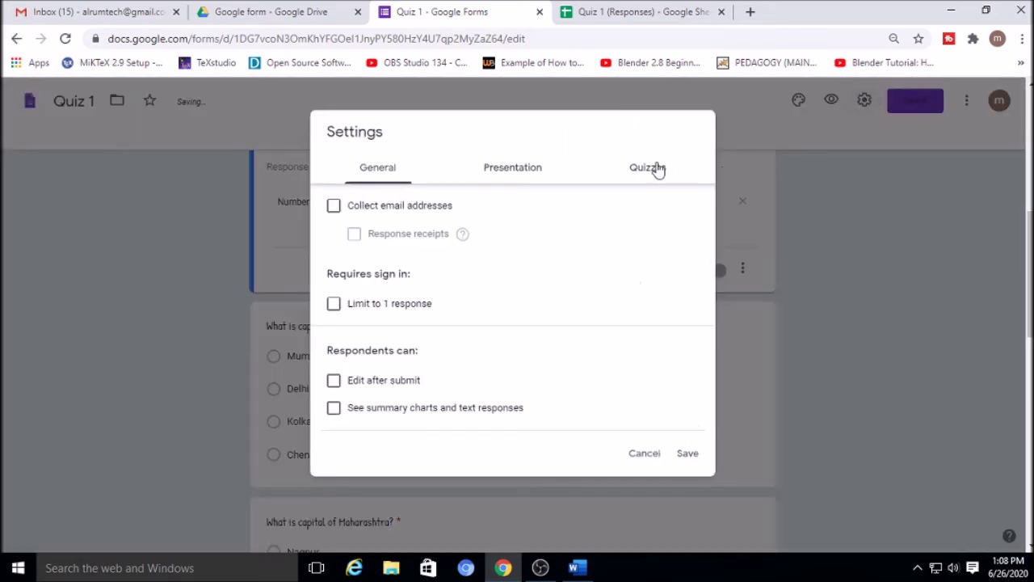
left_click(661, 166)
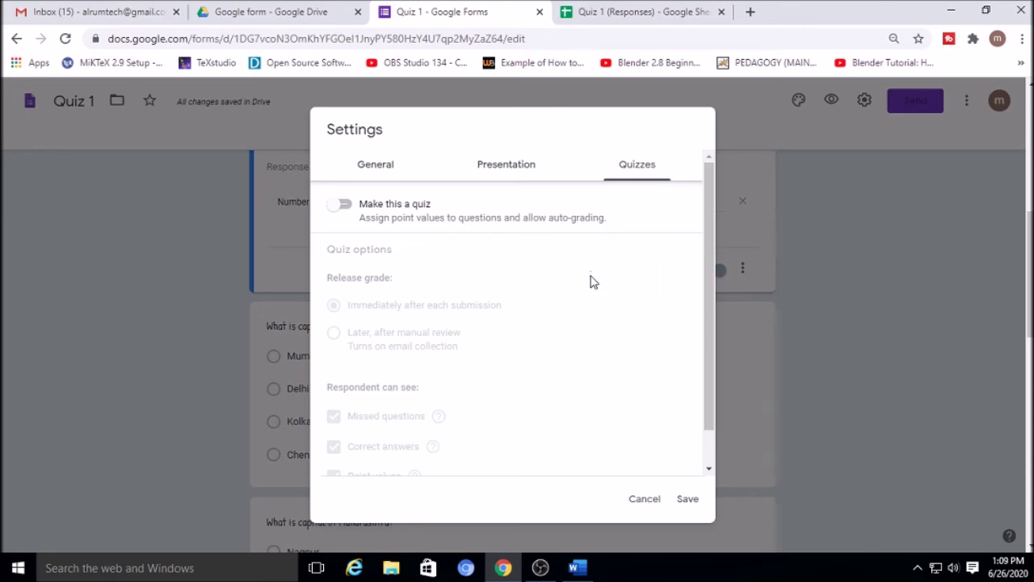
left_click(345, 206)
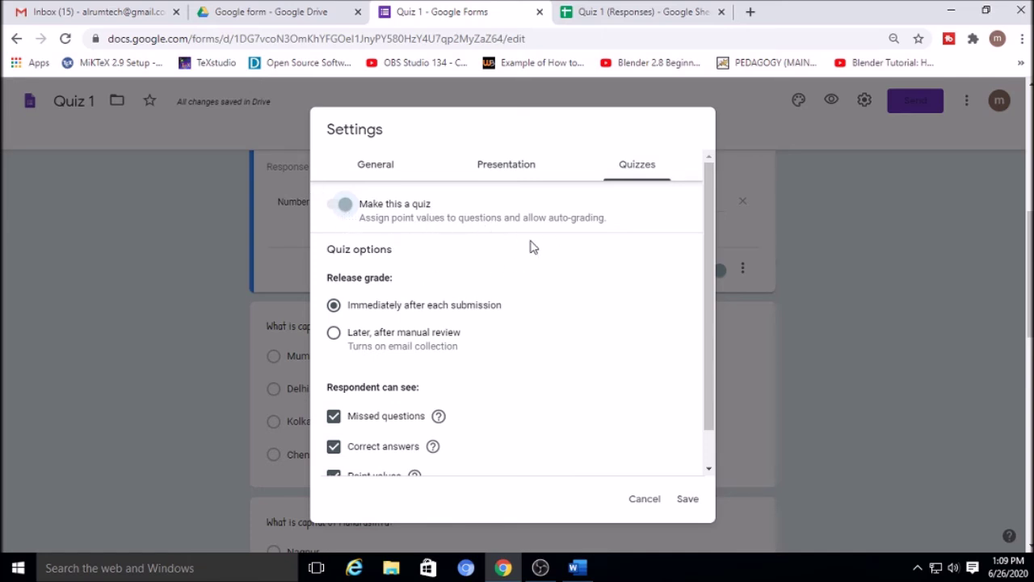
scroll(390, 277, "down", 1)
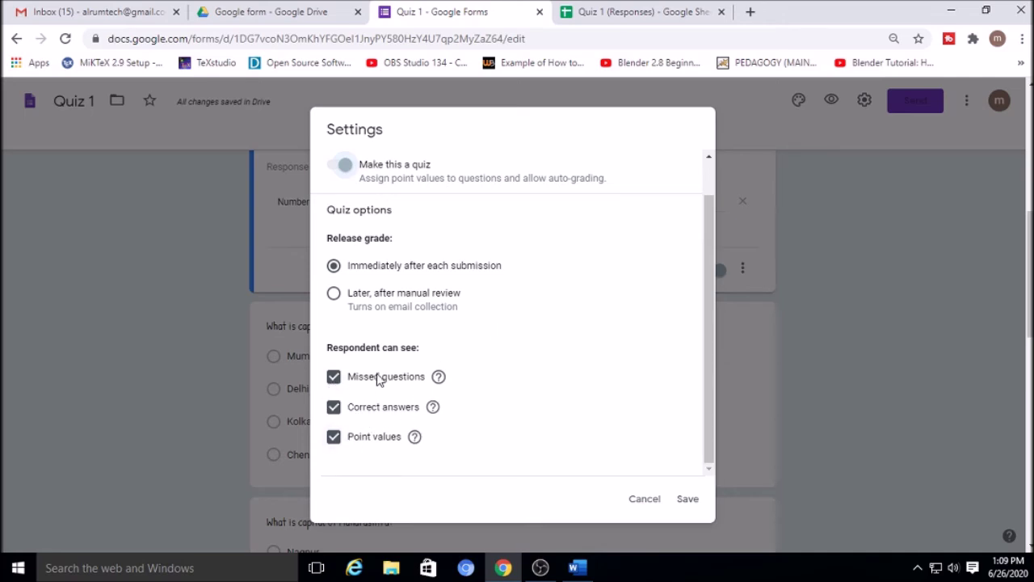
scroll(439, 374, "down", 3)
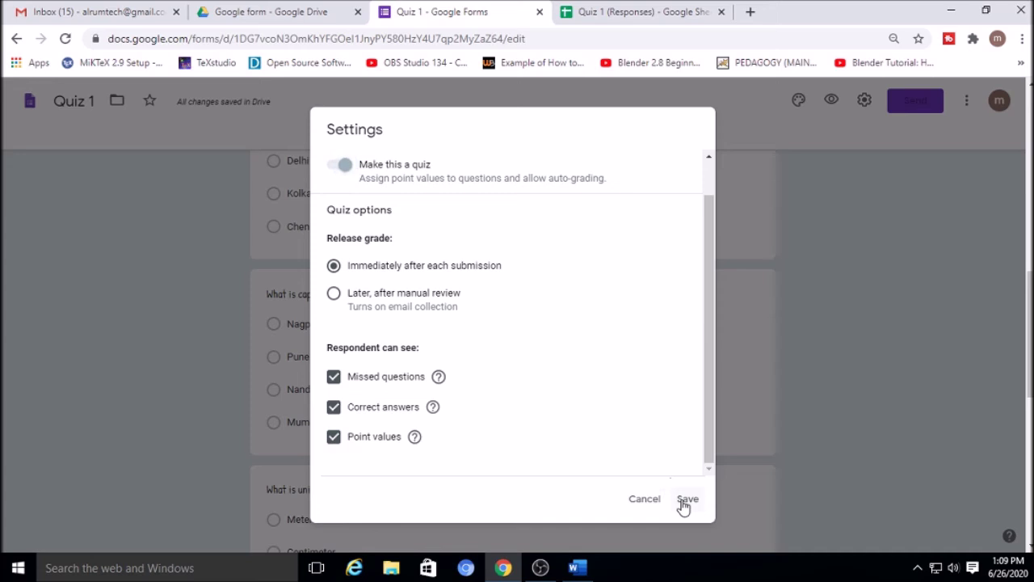
left_click(686, 499)
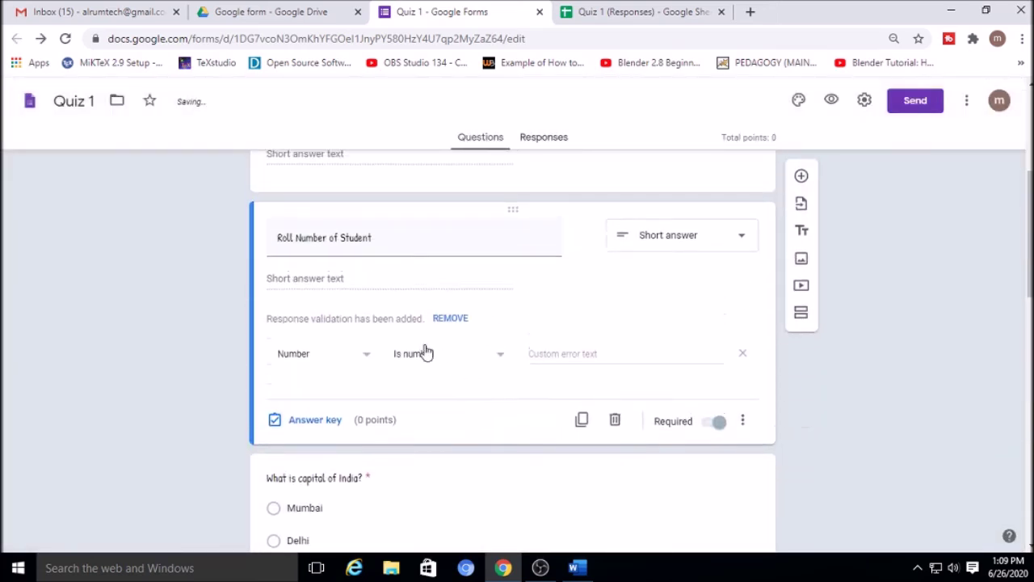
- Recheck the quiz options in the form's settings and save them again
left_click(863, 100)
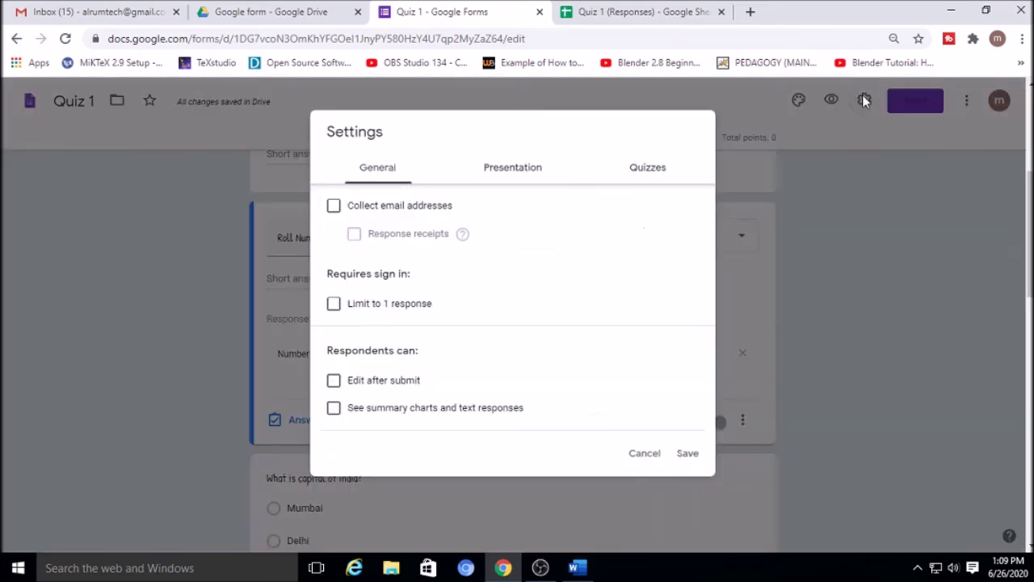
left_click(653, 171)
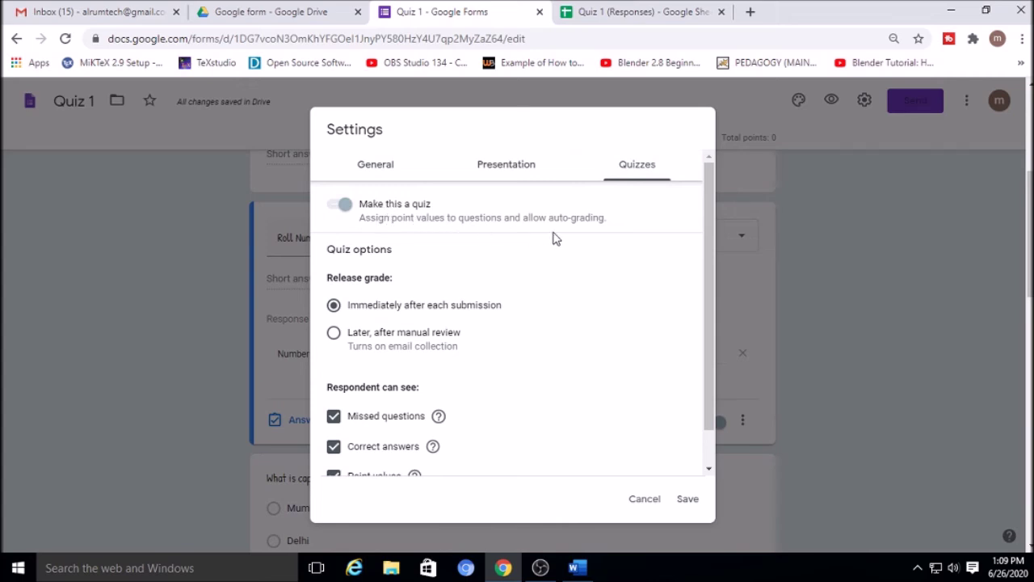
left_click(682, 498)
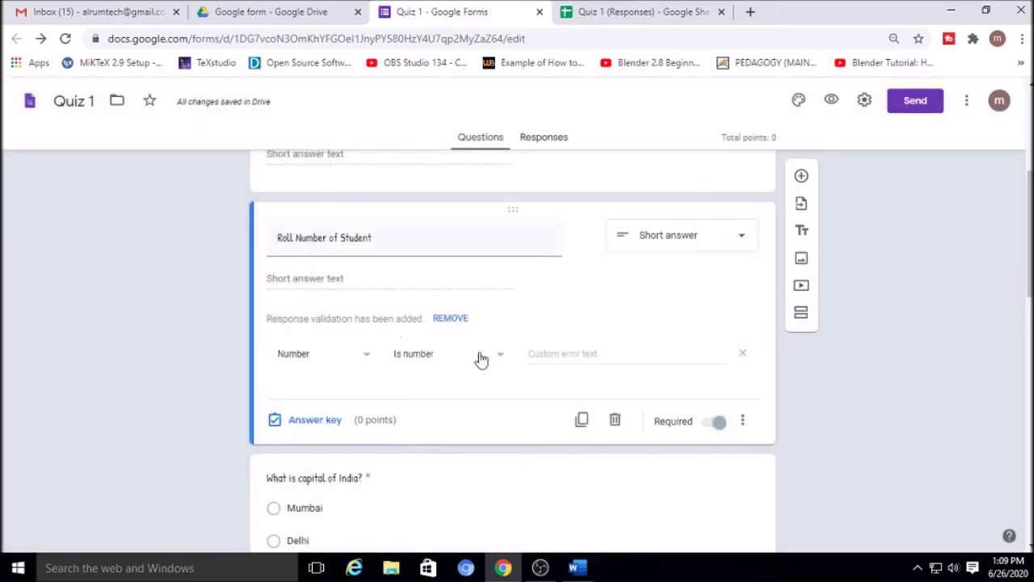
- Mark Delhi as the correct answer in the answer key of the question "What is capital of India?"
scroll(323, 339, "down", 3)
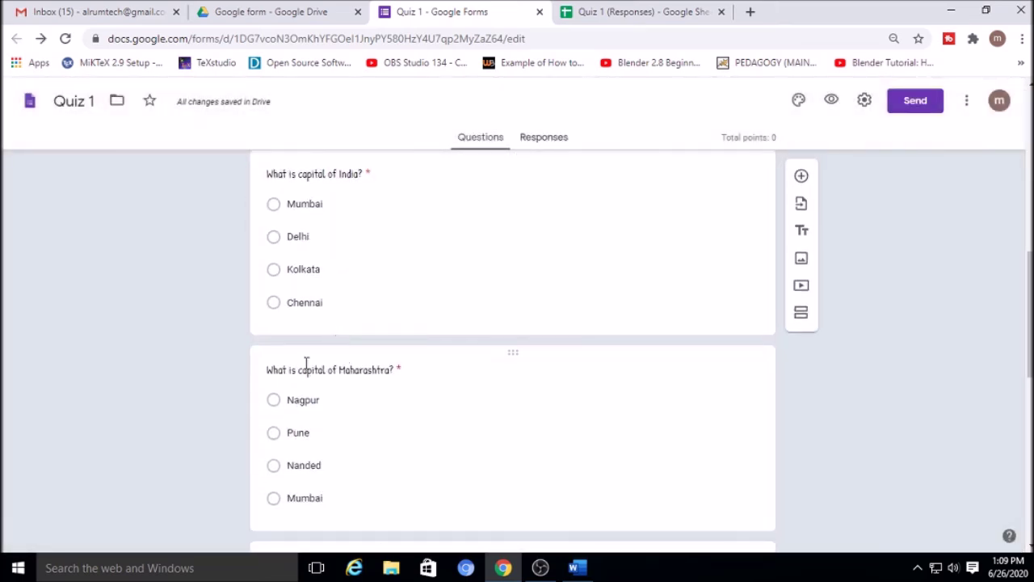
scroll(305, 347, "up", 1)
left_click(506, 309)
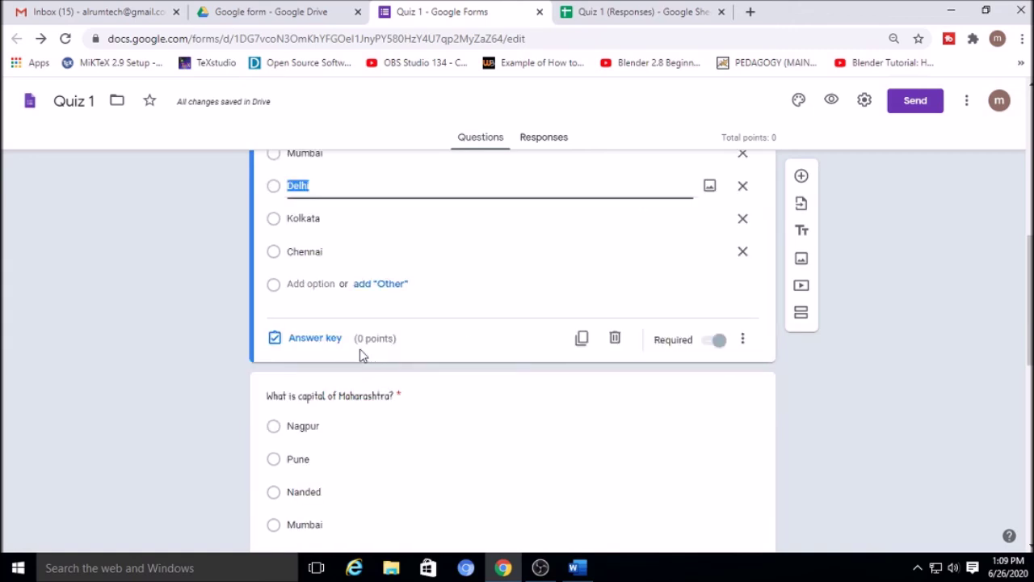
scroll(420, 202, "up", 1)
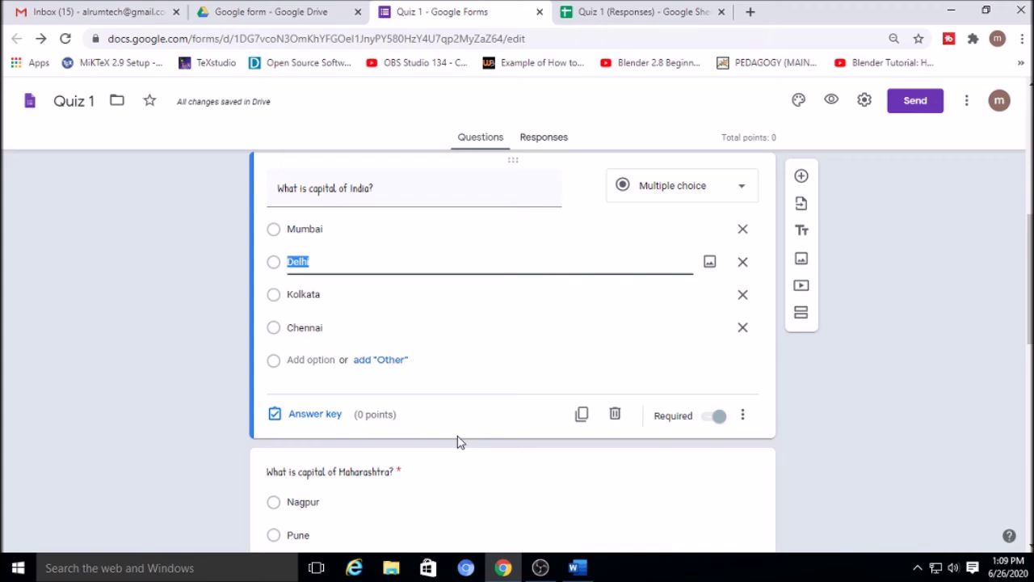
left_click(301, 417)
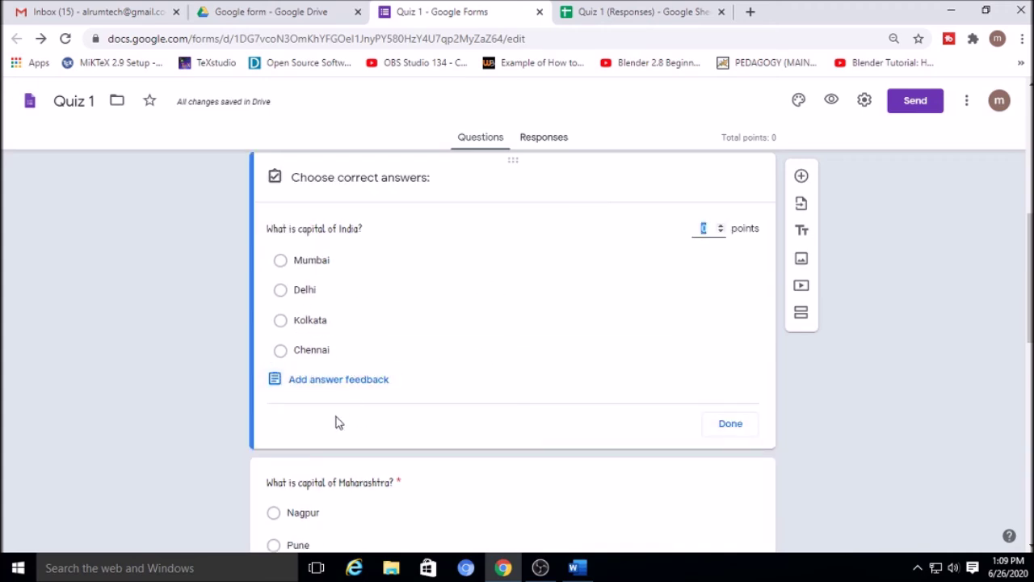
left_click(281, 292)
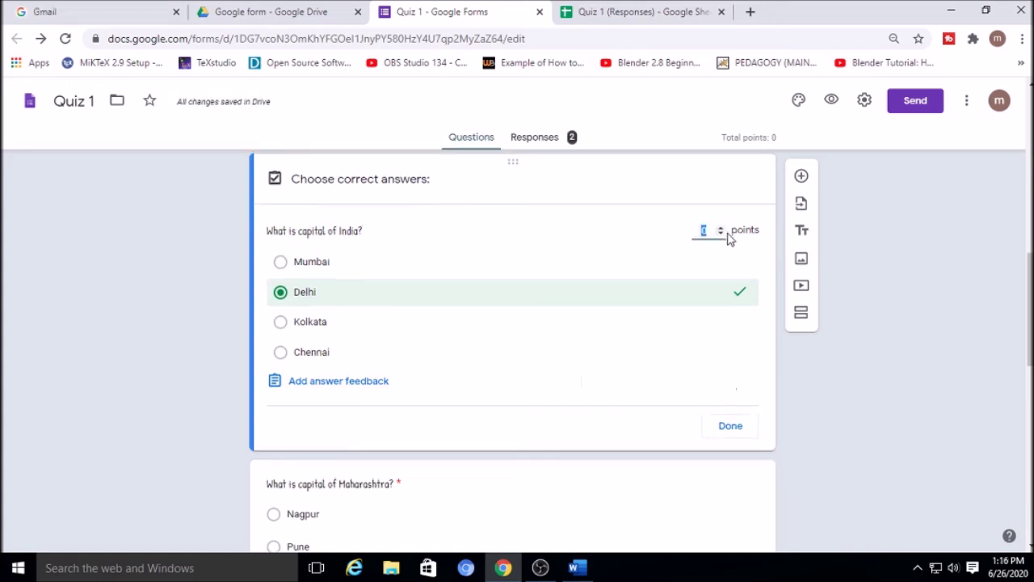
left_click(722, 227)
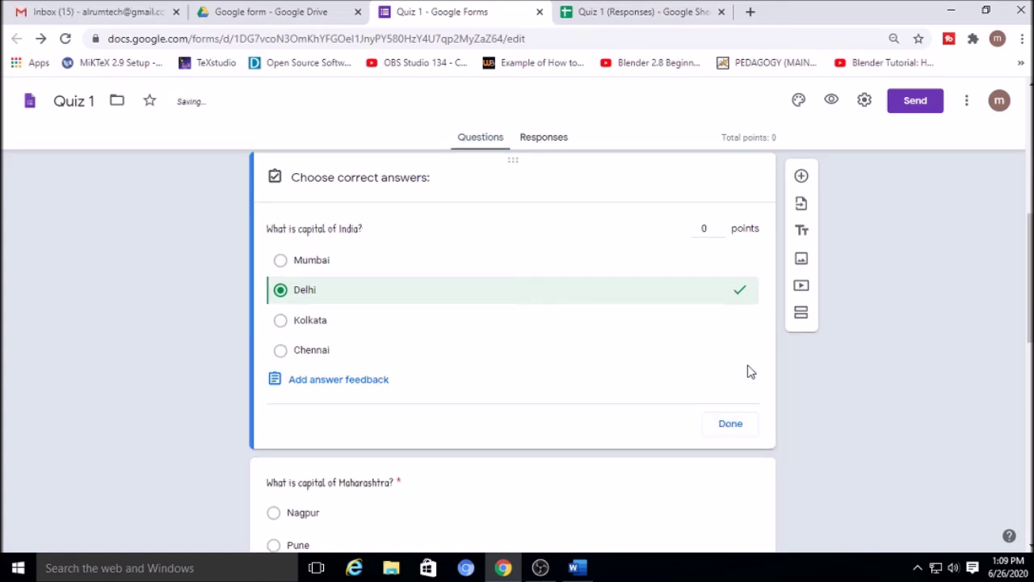
scroll(755, 420, "down", 2)
left_click(730, 279)
scroll(445, 395, "down", 1)
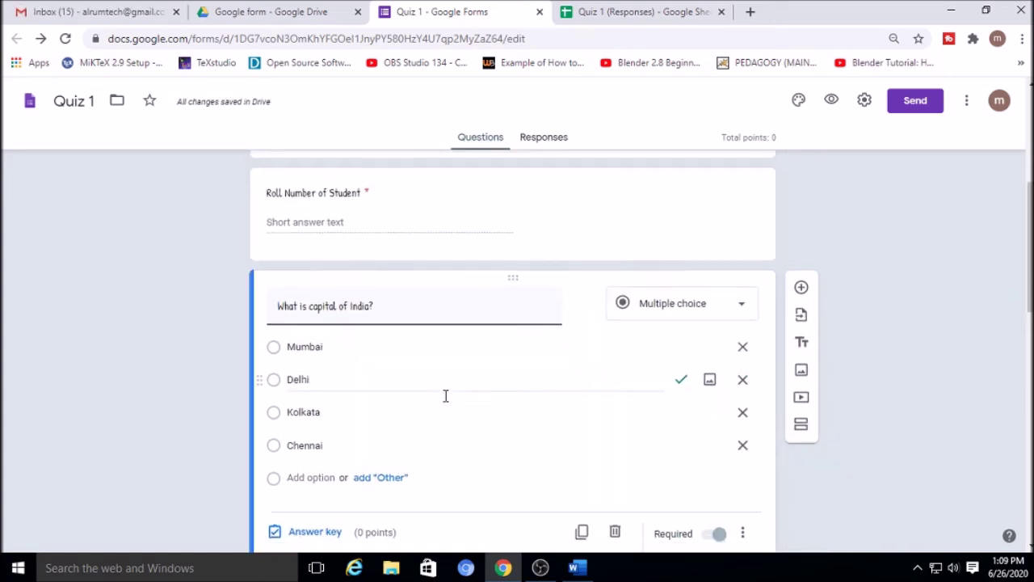
- View the answer key of the question "What is capital of Maharashtra?" and close it without choosing an answer
scroll(395, 304, "up", 3)
scroll(404, 333, "down", 5)
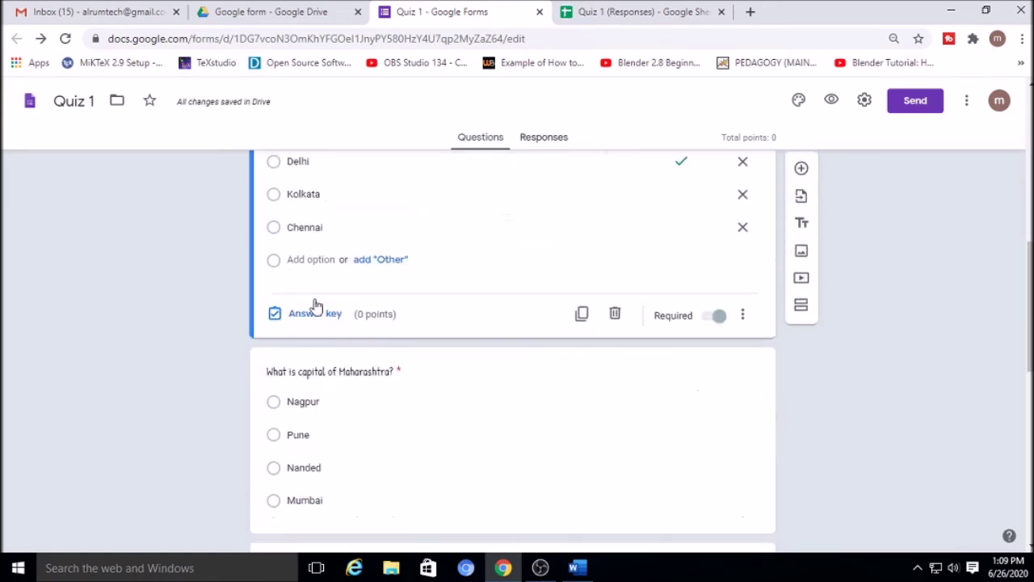
scroll(445, 377, "up", 1)
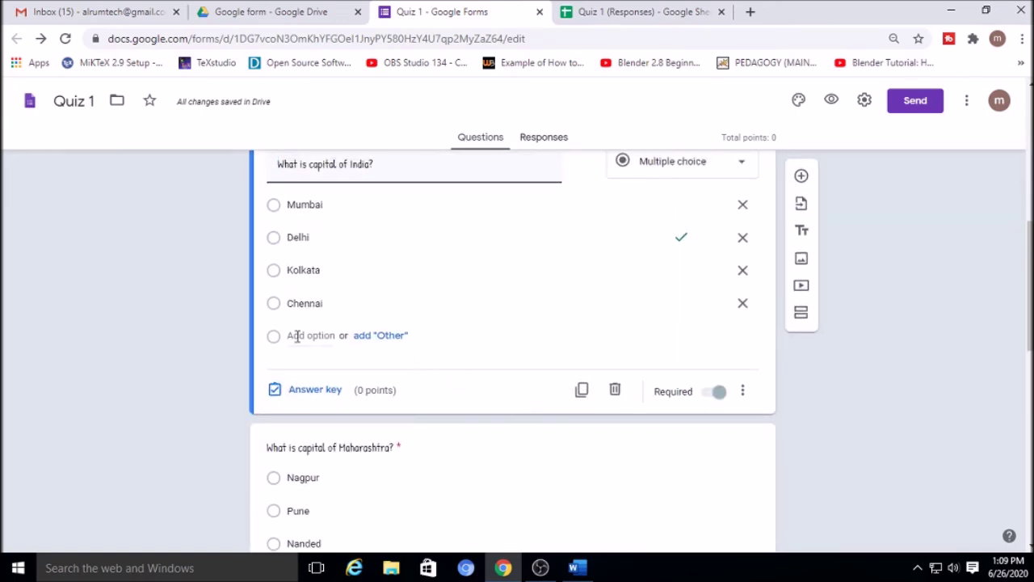
scroll(455, 345, "down", 2)
scroll(409, 312, "down", 1)
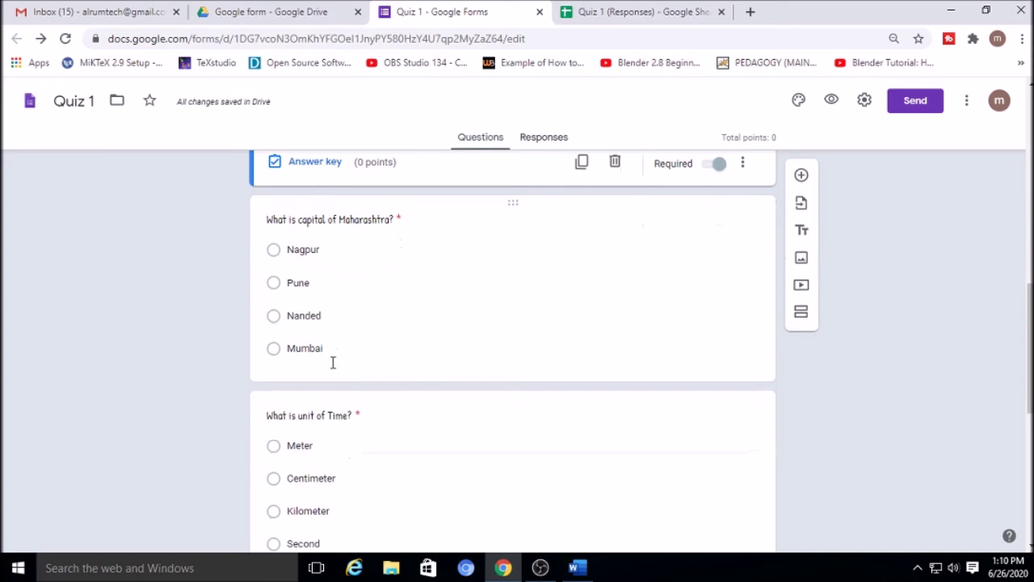
left_click(369, 327)
left_click(319, 362)
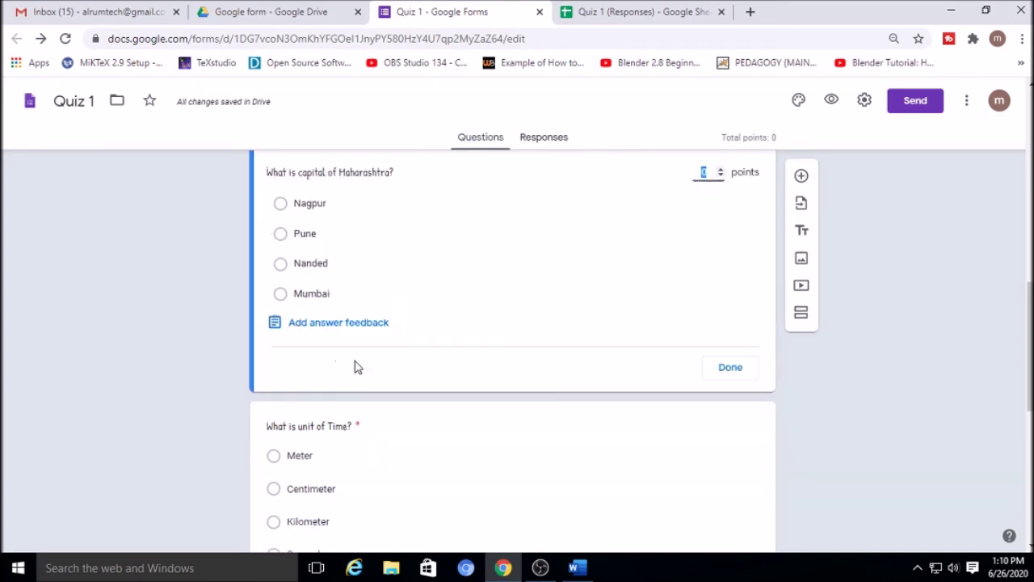
left_click(730, 365)
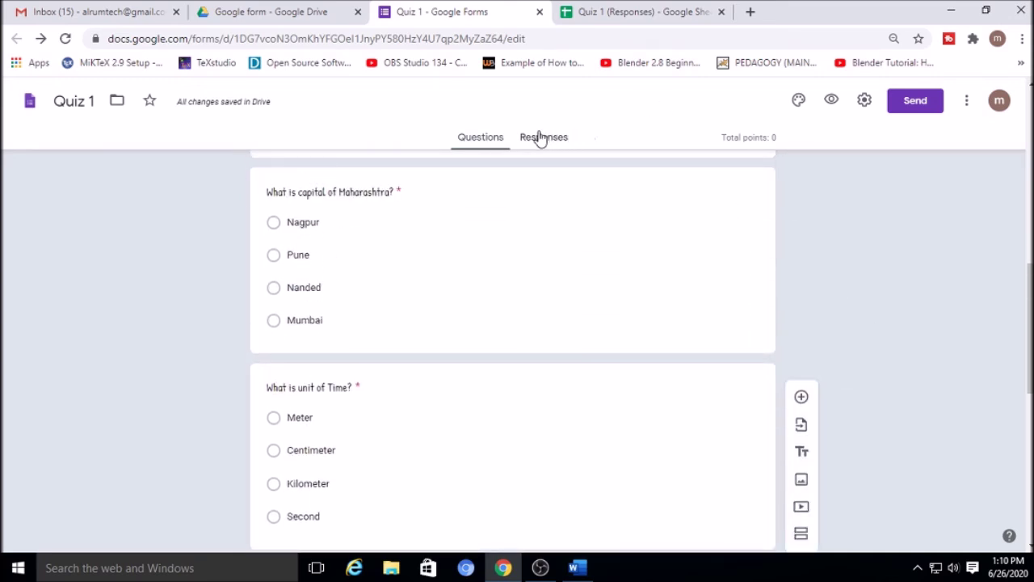
- View the form's responses, open the linked response spreadsheet, and close the spreadsheet
left_click(540, 137)
left_click(726, 184)
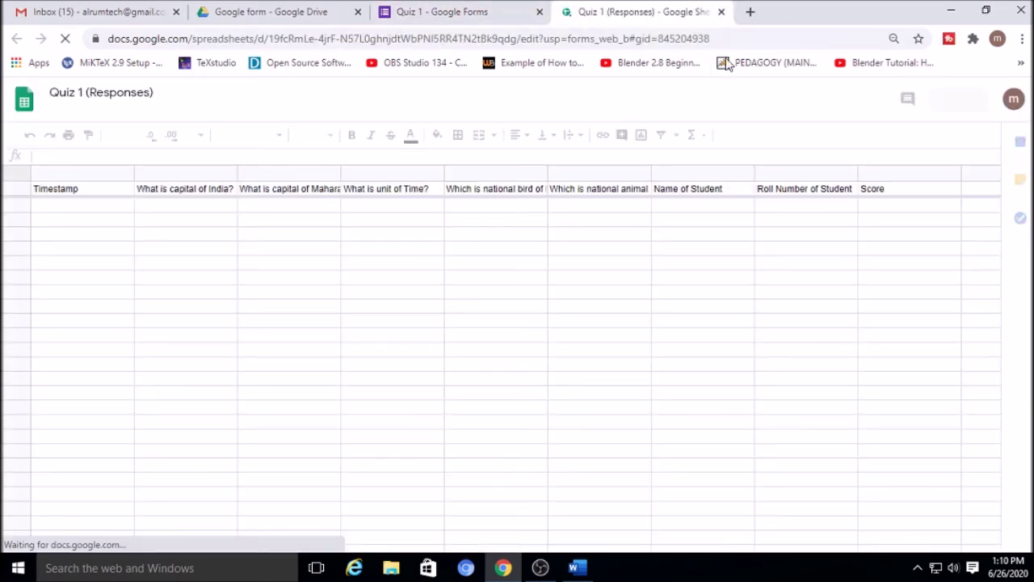
left_click(722, 11)
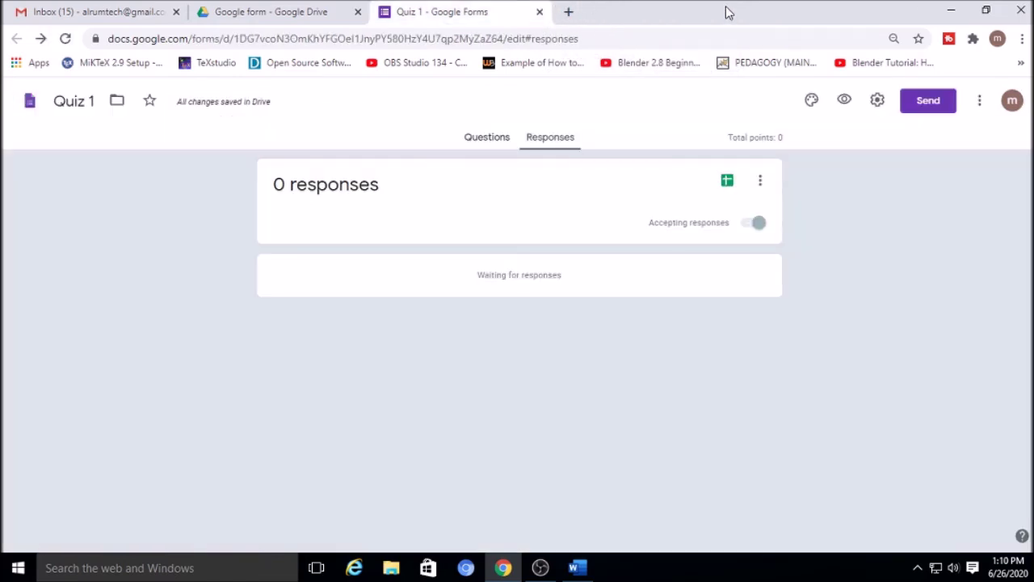
- Return to the quiz's questions and copy a shortened link to the form from its send options
left_click(484, 141)
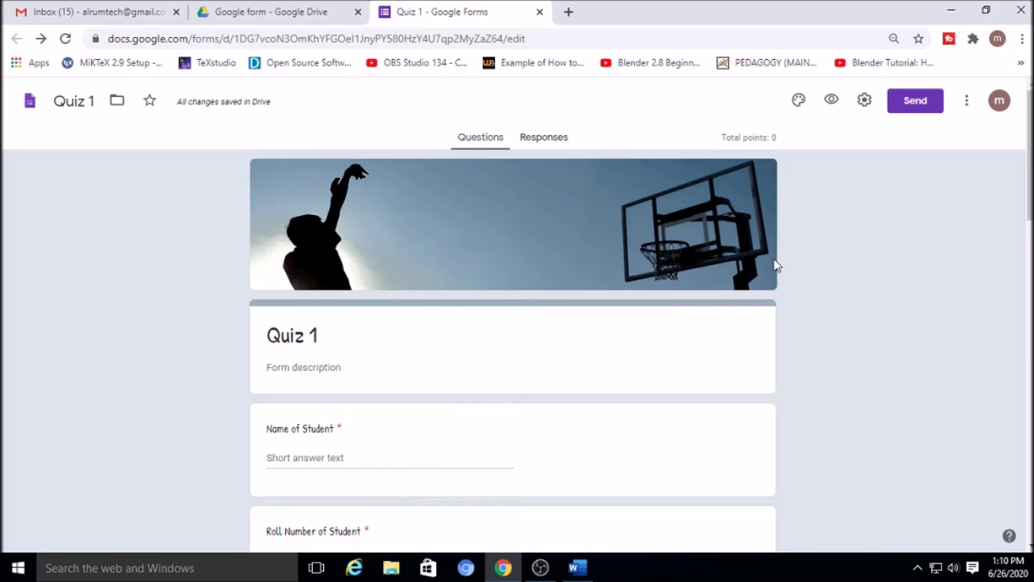
left_click(914, 105)
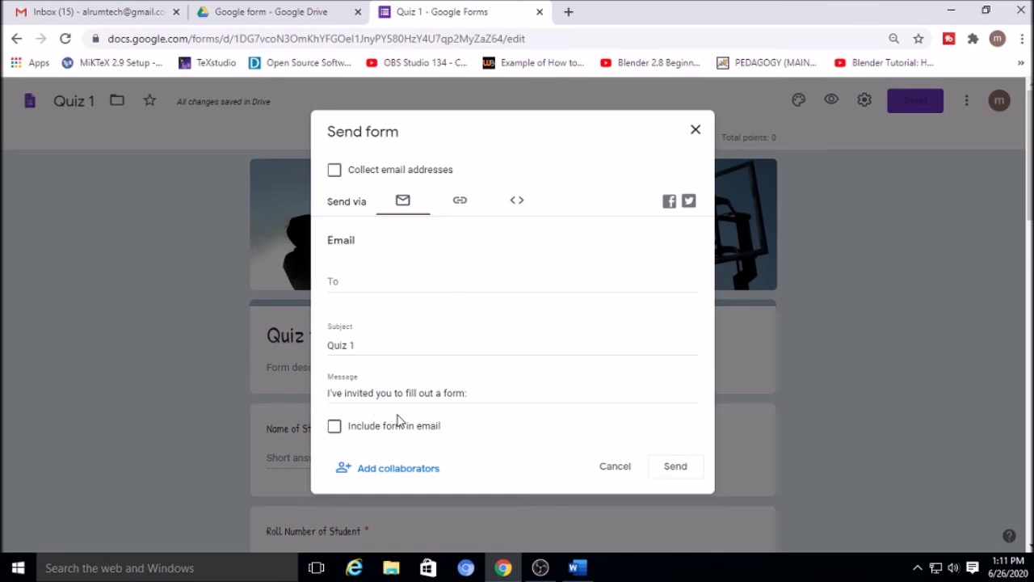
left_click(460, 200)
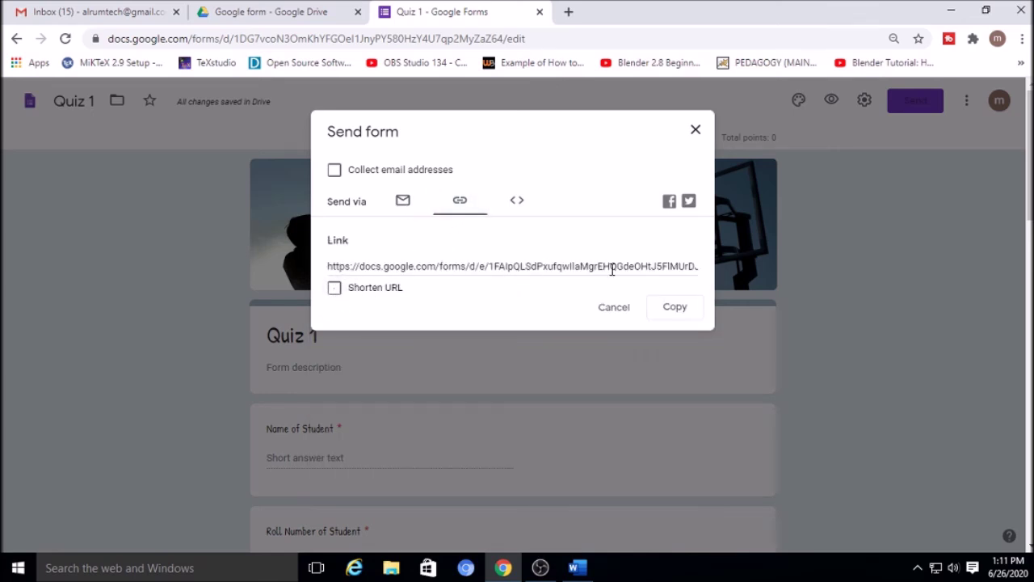
left_click(334, 289)
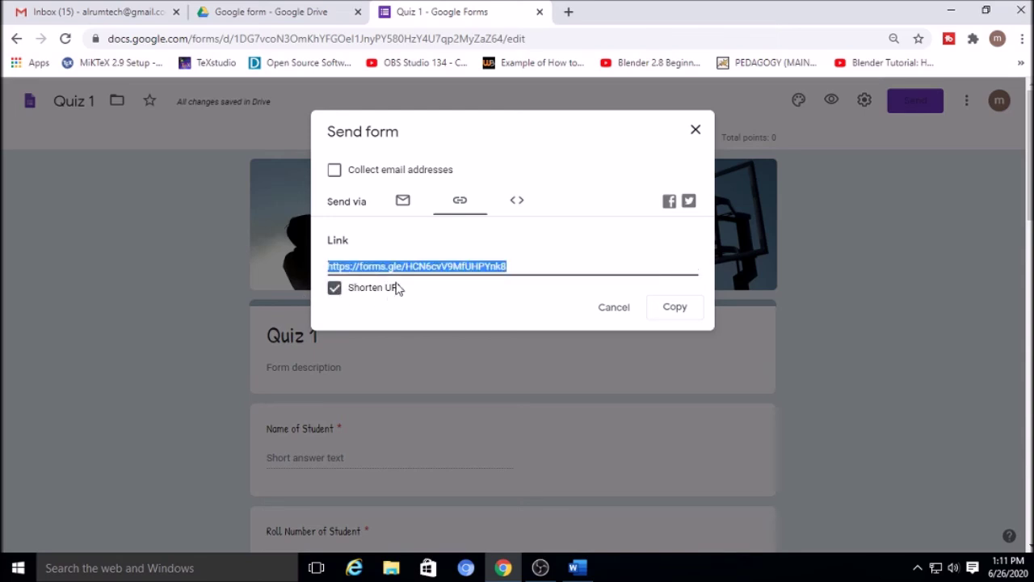
left_click(671, 314)
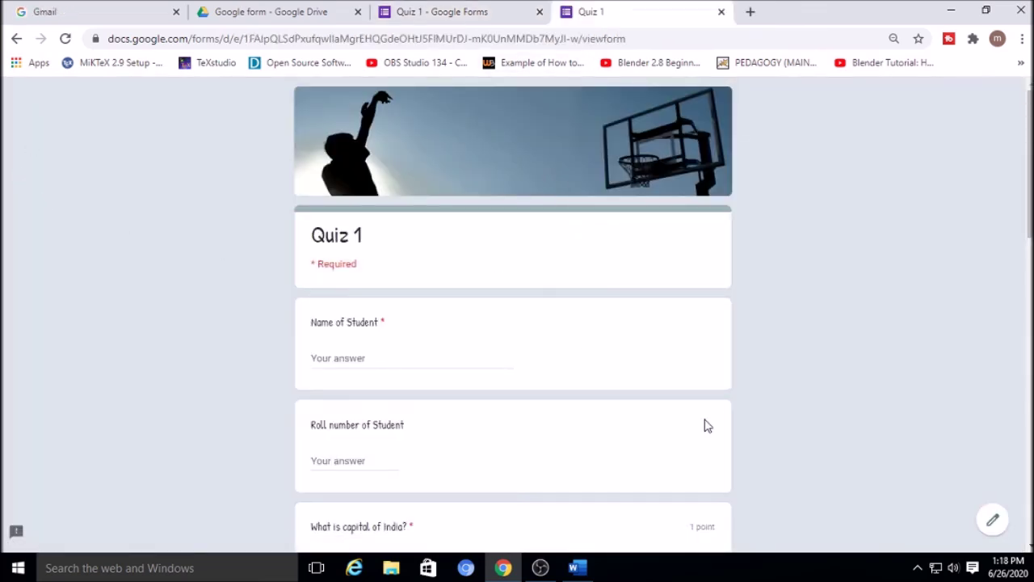
- Fill in the student's name and roll number in the live Quiz 1 form
scroll(327, 280, "down", 1)
left_click(329, 283)
type("Mushtak")
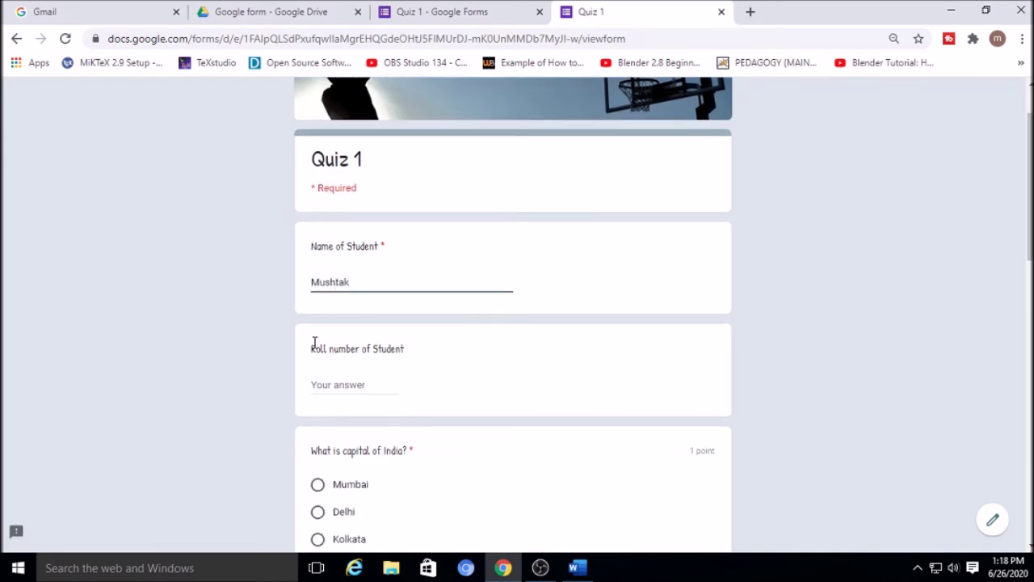
left_click(324, 381)
type("11")
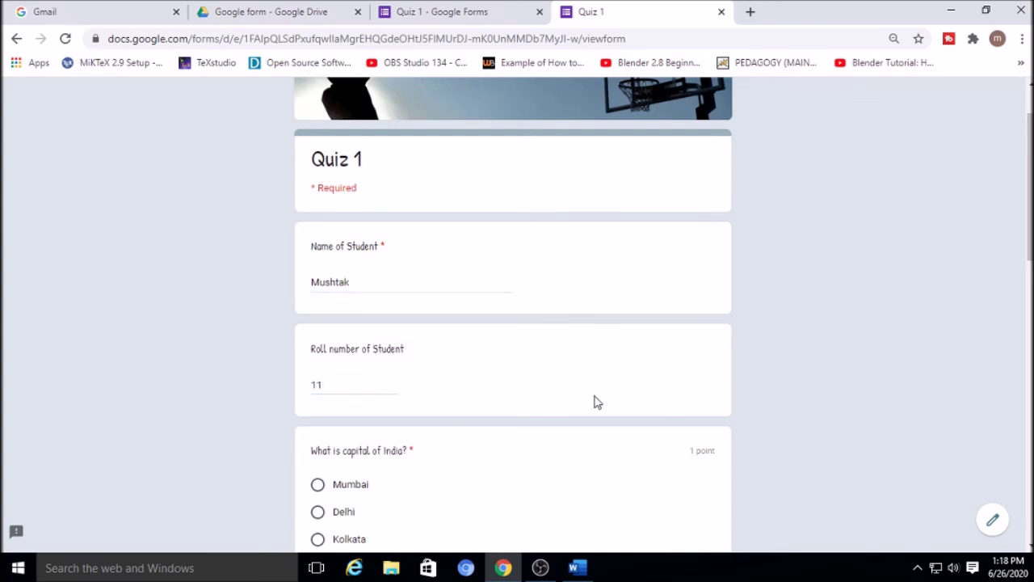
- Answer Delhi for the capital of India and Mumbai for the capital of Maharashtra
scroll(421, 393, "down", 2)
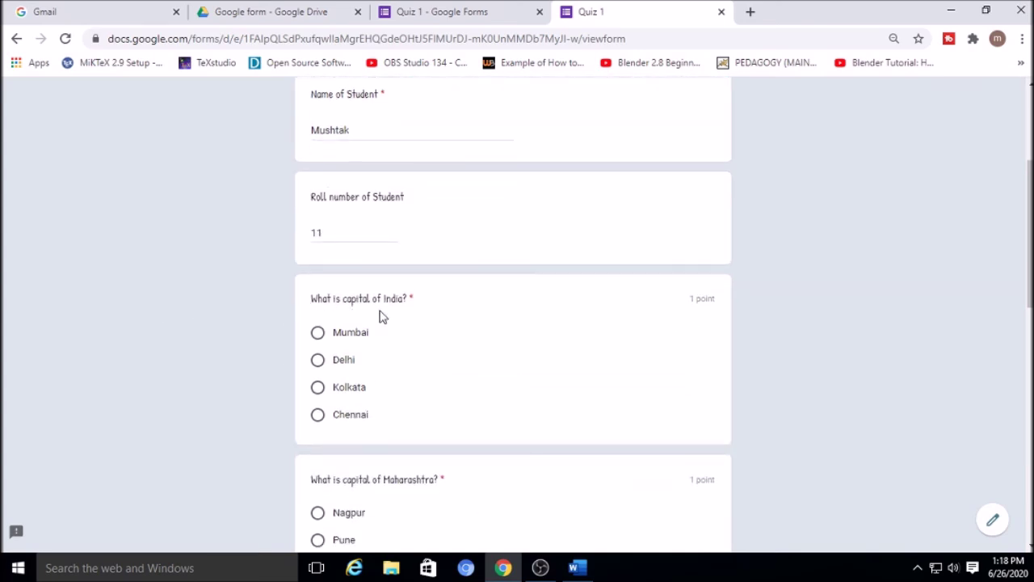
left_click(317, 360)
scroll(478, 404, "down", 2)
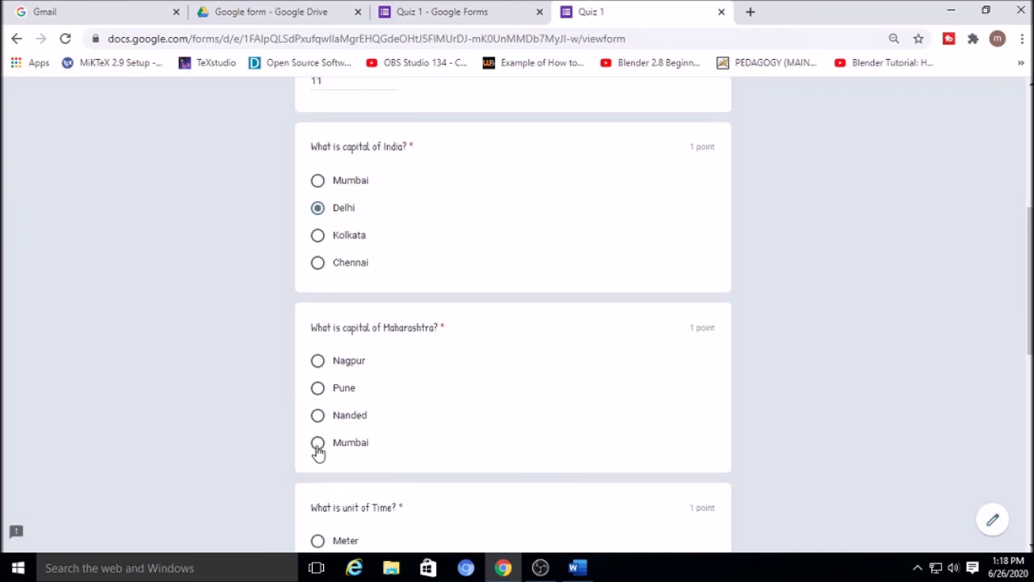
left_click(318, 446)
scroll(536, 318, "down", 2)
scroll(441, 379, "down", 2)
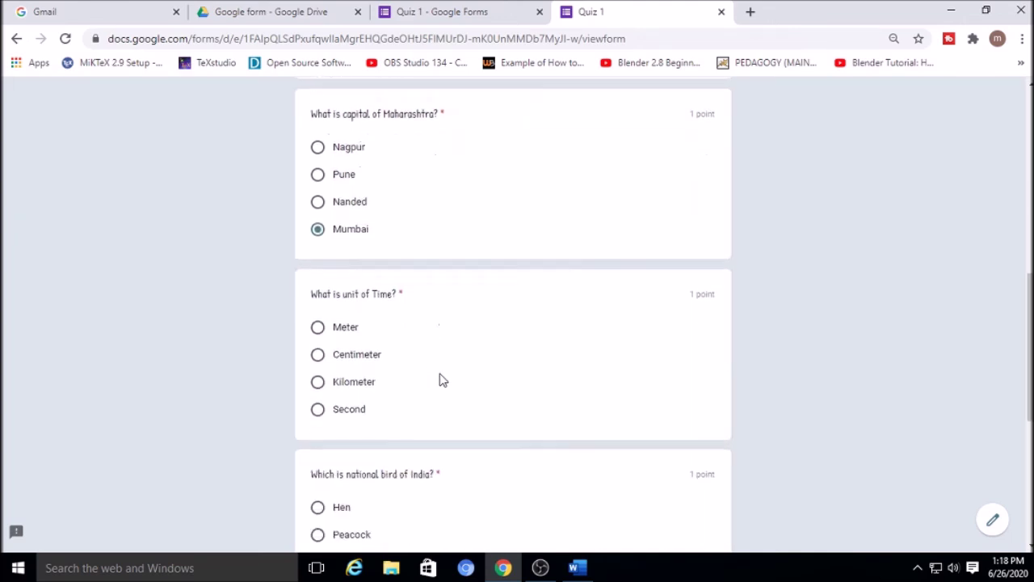
- Answer Kilometer for the unit of time, Peacock for the national bird and Tiger for the national animal, and submit the quiz
left_click(322, 296)
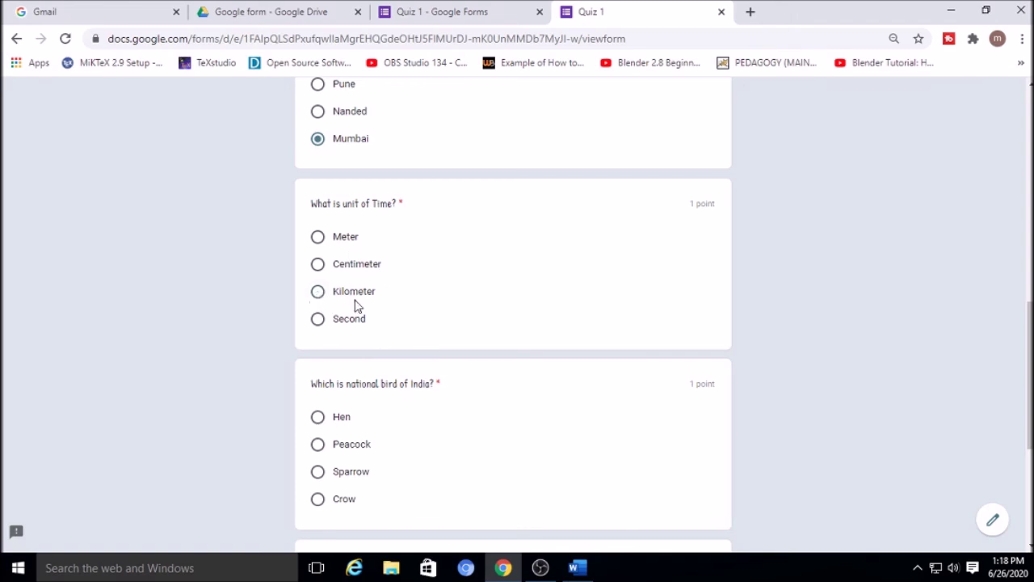
scroll(432, 317, "down", 2)
left_click(317, 292)
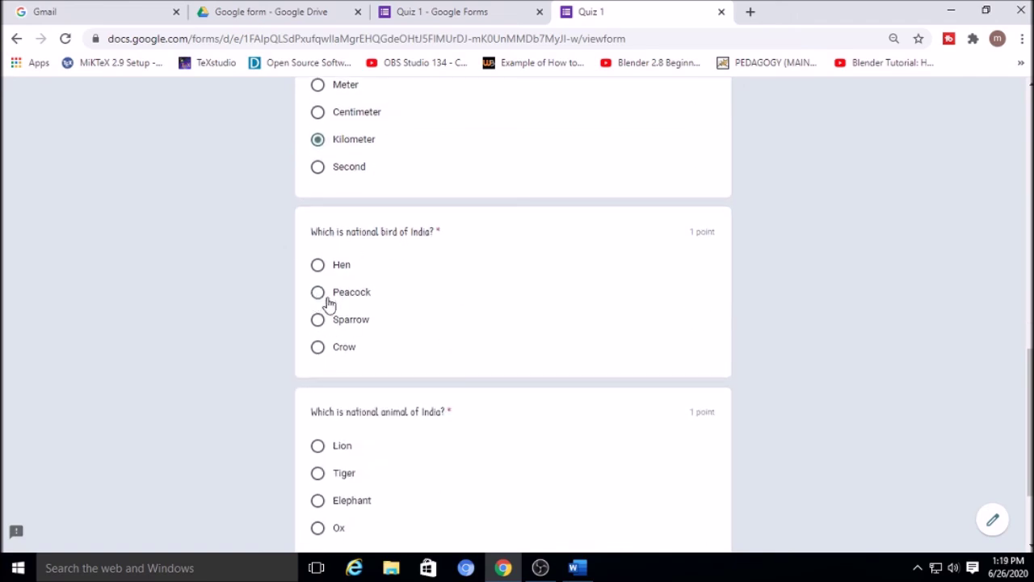
scroll(392, 329, "down", 2)
left_click(317, 335)
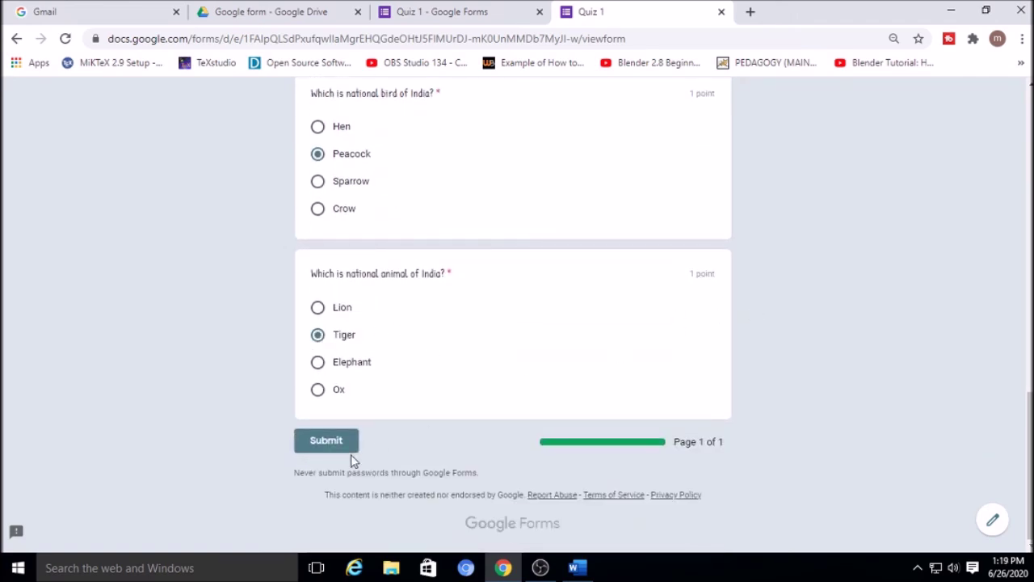
left_click(327, 449)
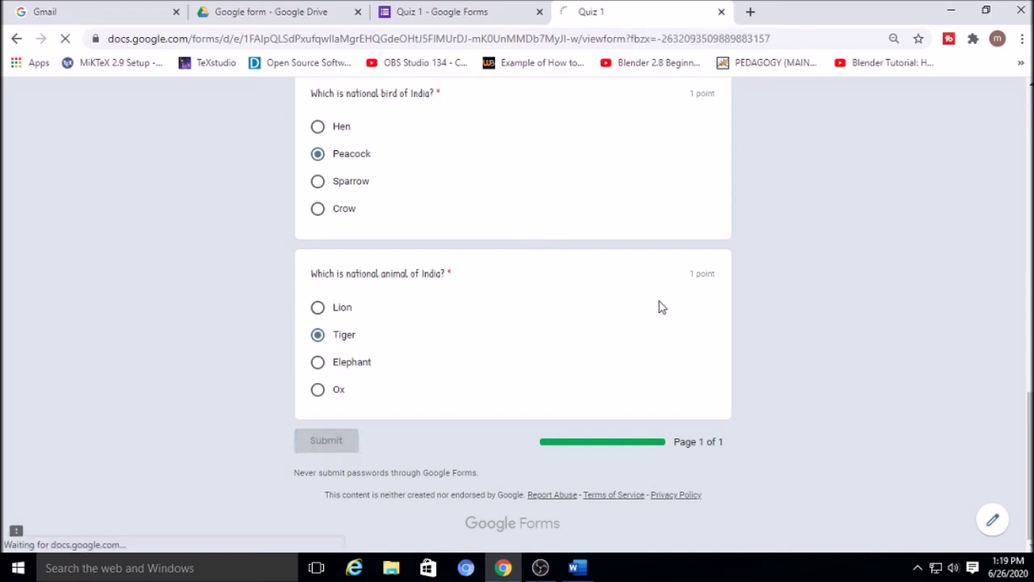
- View the submitted quiz's score and review how each answer was marked
left_click(333, 319)
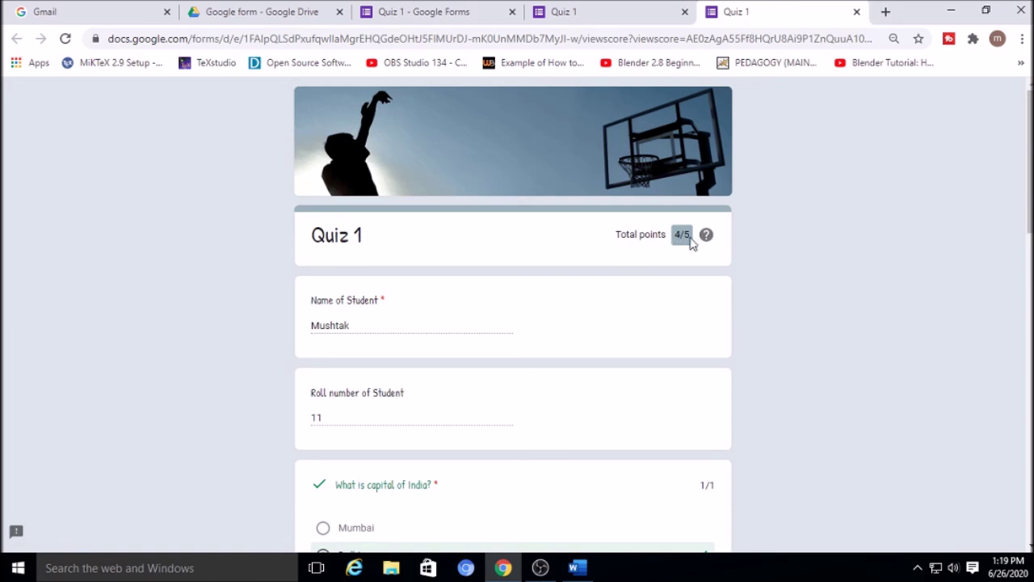
scroll(679, 283, "down", 6)
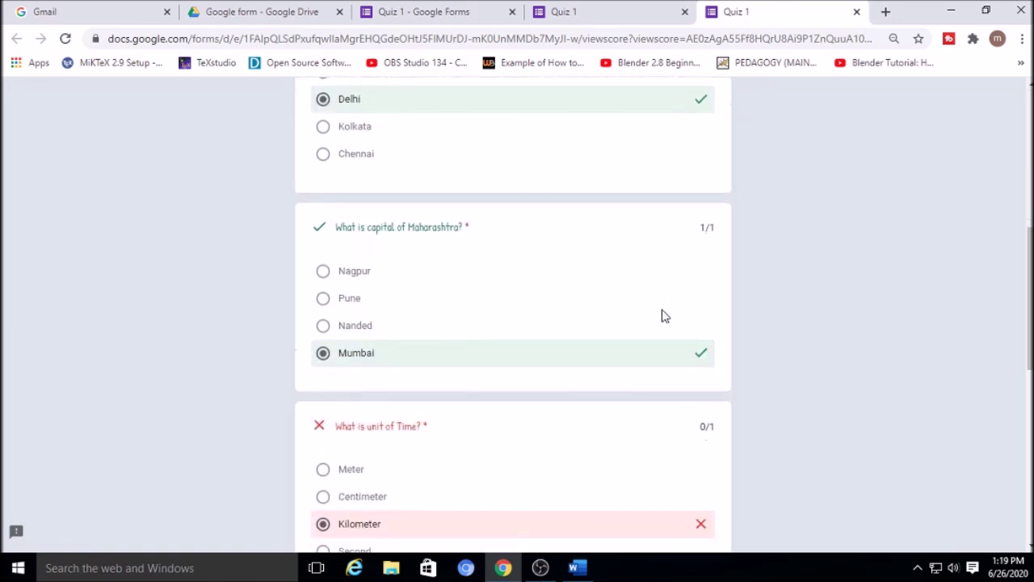
scroll(449, 418, "down", 3)
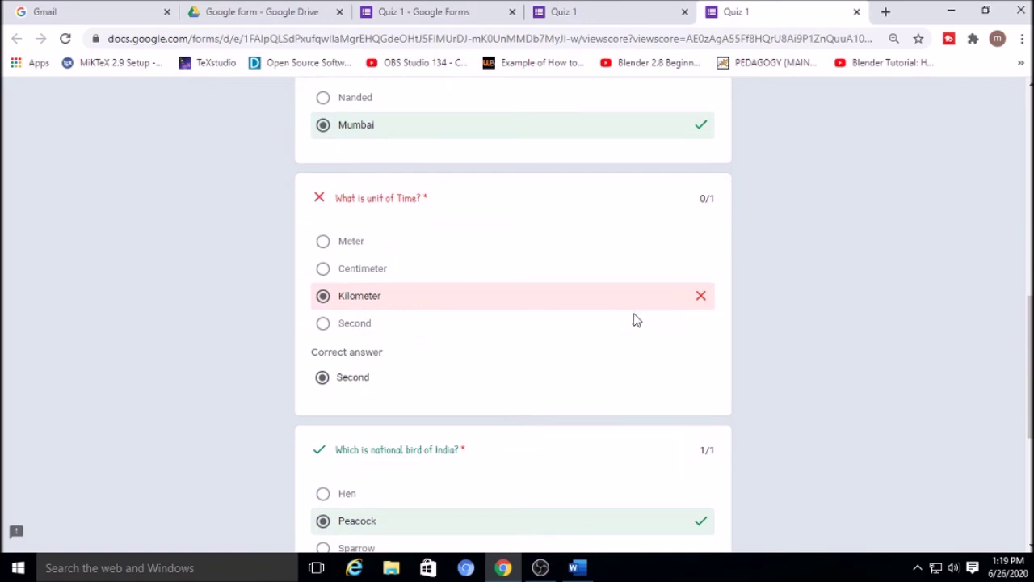
scroll(651, 356, "down", 5)
scroll(636, 377, "up", 12)
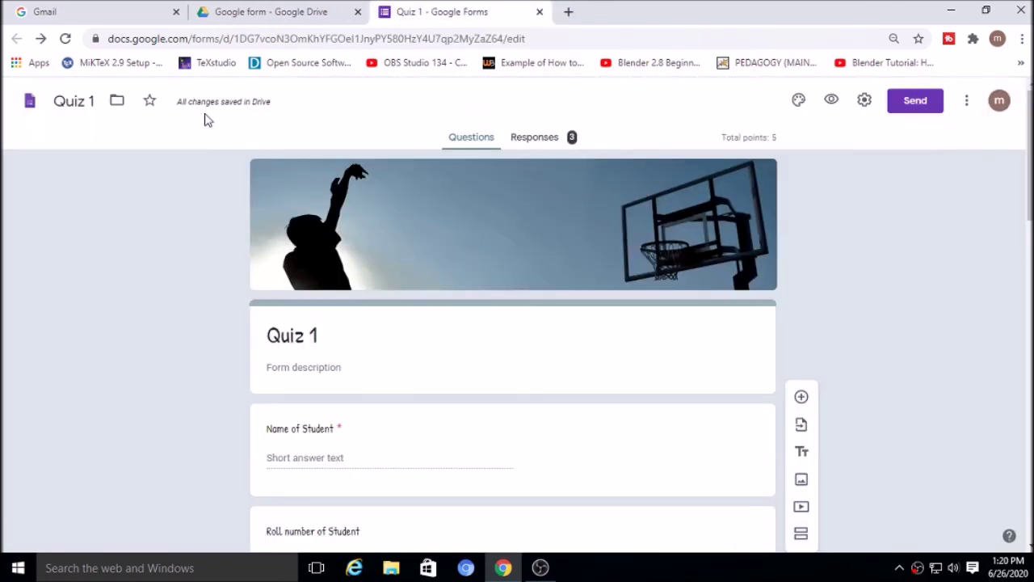
- Examine the response summary of Quiz 1, including the insights, frequently missed questions and the charts for each question
left_click(528, 144)
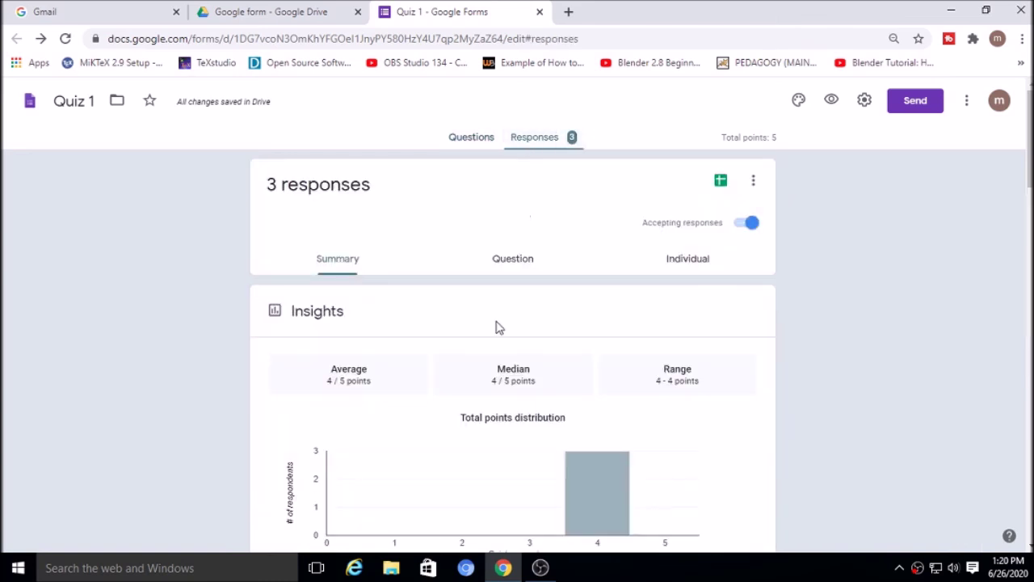
scroll(497, 346, "down", 1)
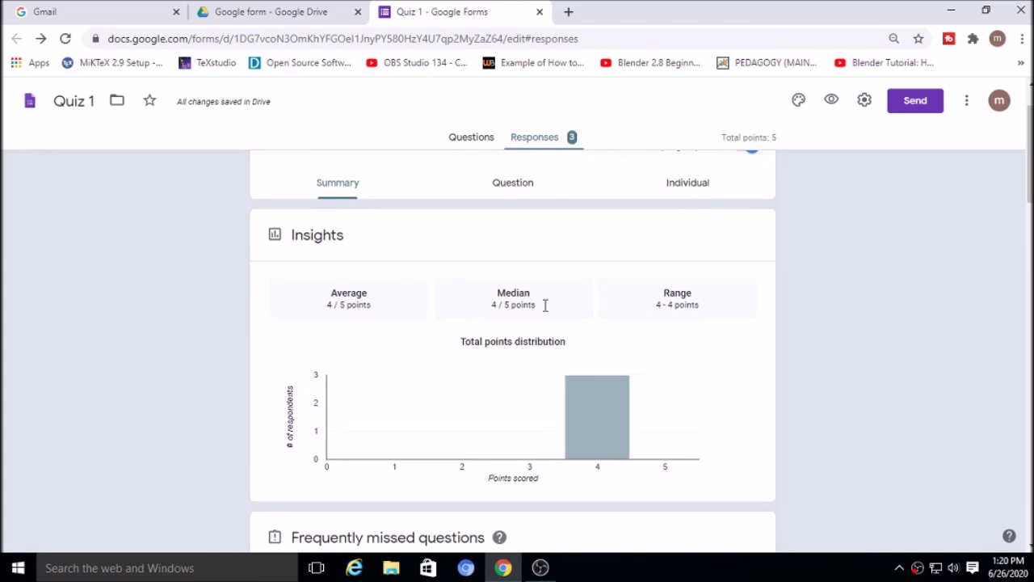
scroll(710, 353, "down", 3)
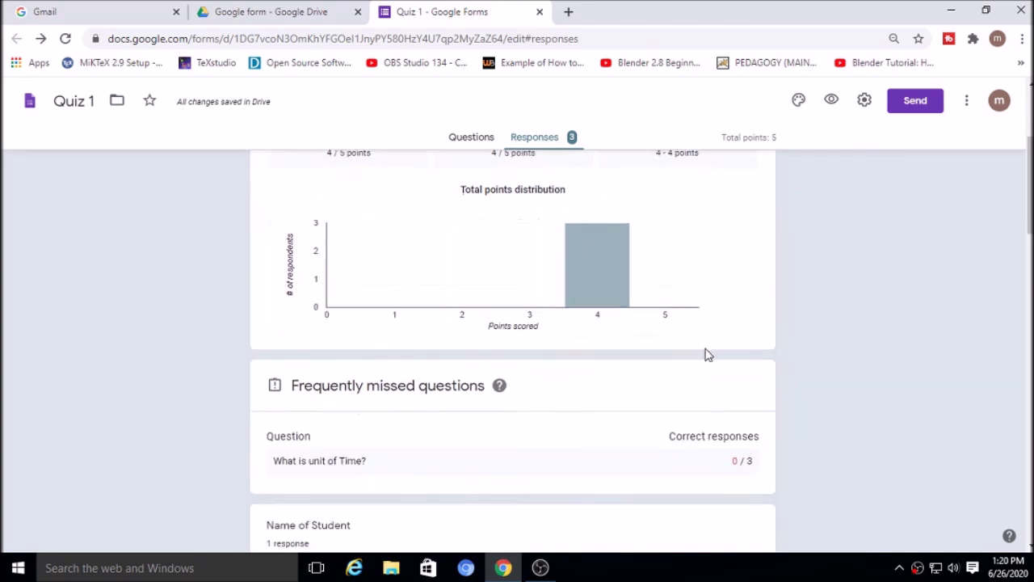
scroll(652, 390, "down", 15)
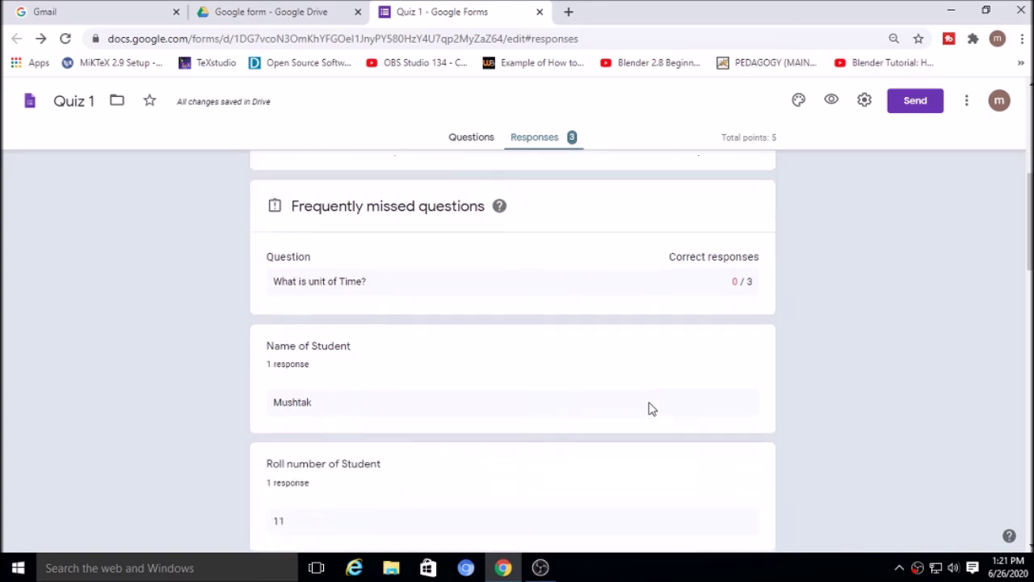
scroll(372, 385, "down", 3)
scroll(374, 388, "up", 3)
scroll(376, 351, "up", 2)
scroll(390, 288, "down", 5)
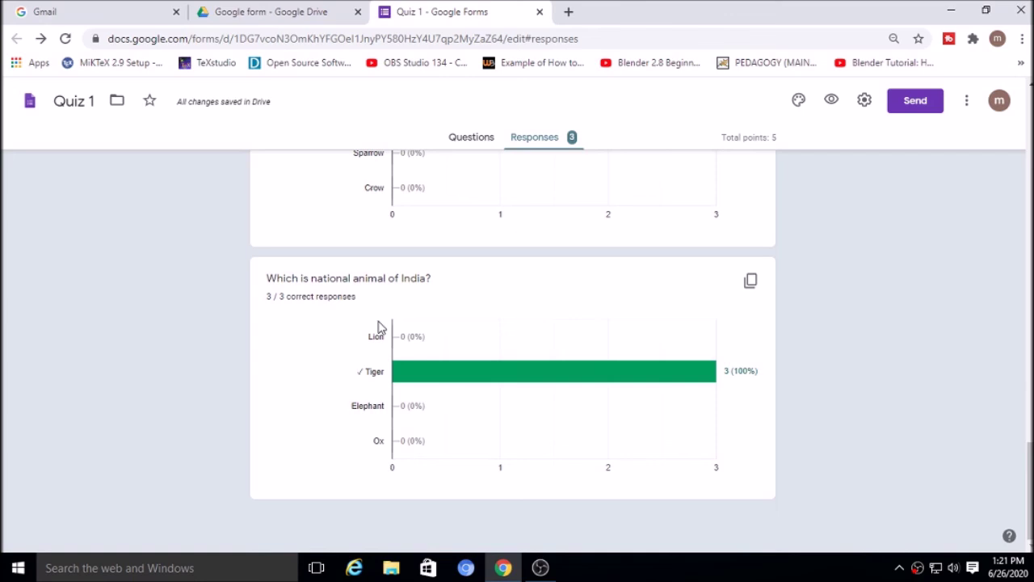
scroll(386, 319, "up", 15)
scroll(408, 250, "up", 5)
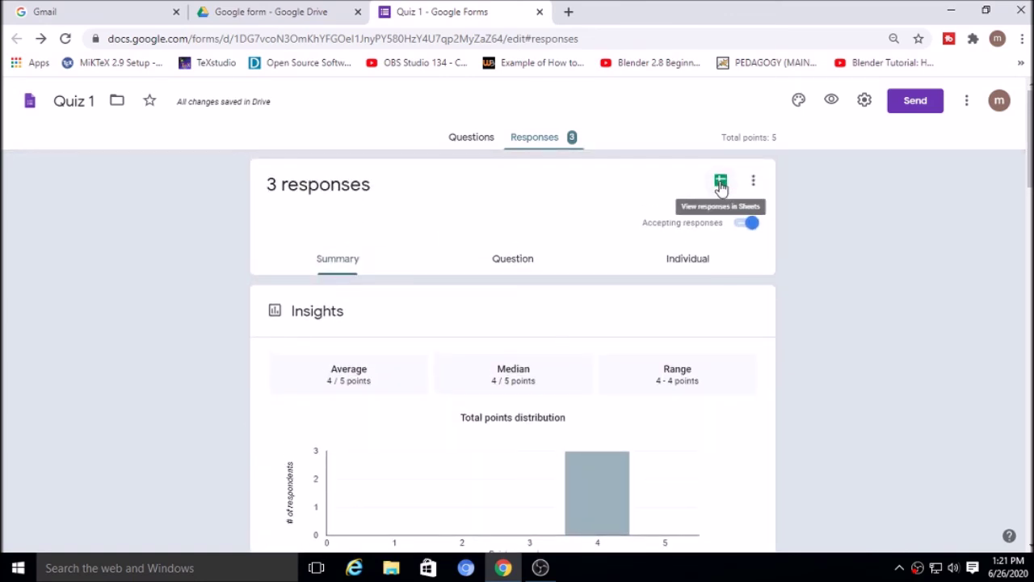
- Open the linked response spreadsheet, check the recorded answers, score and student details, and close the spreadsheet
left_click(721, 182)
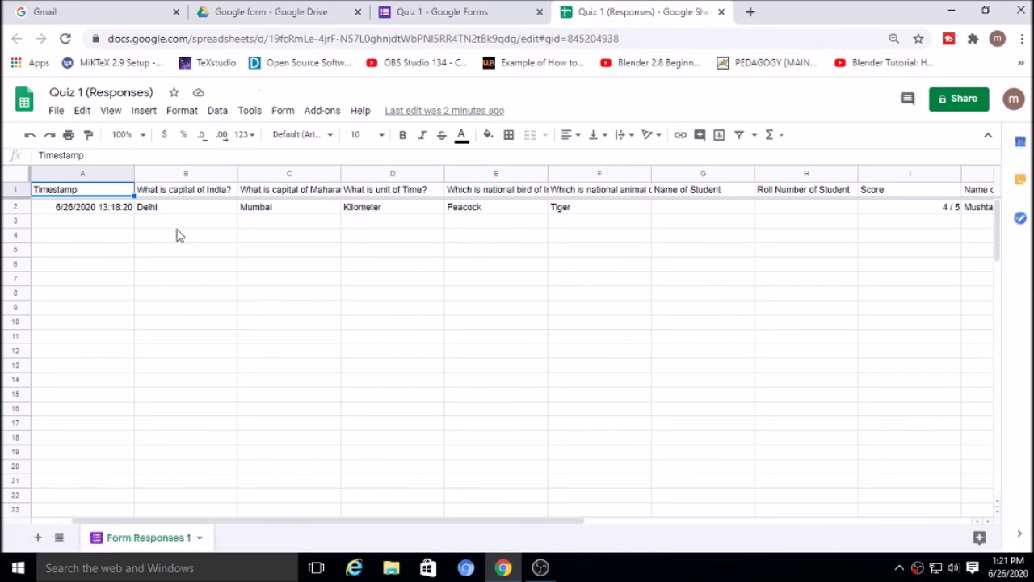
left_click(170, 214)
left_click(268, 210)
left_click(376, 210)
left_click(511, 217)
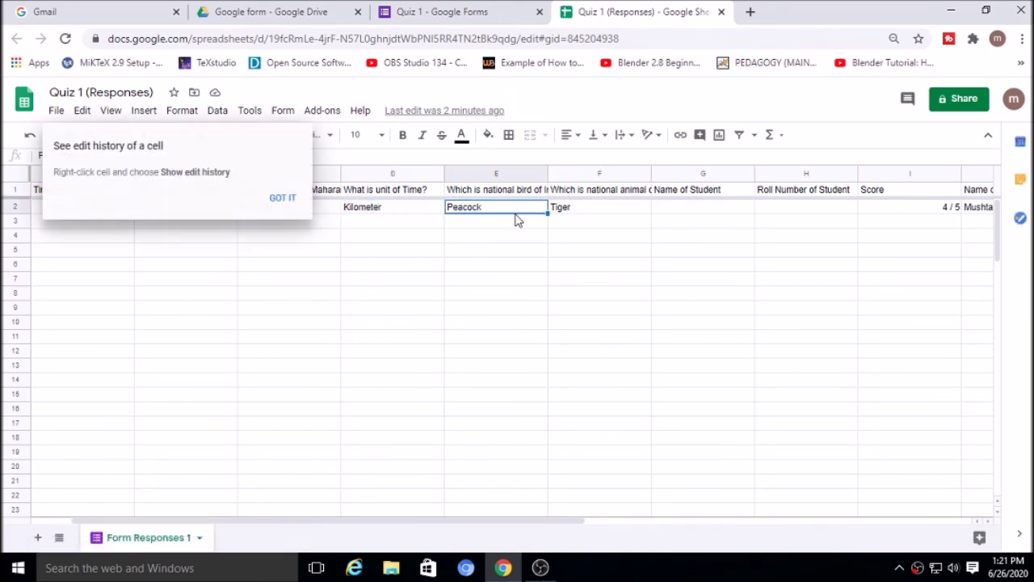
left_click_drag(520, 524, 660, 520)
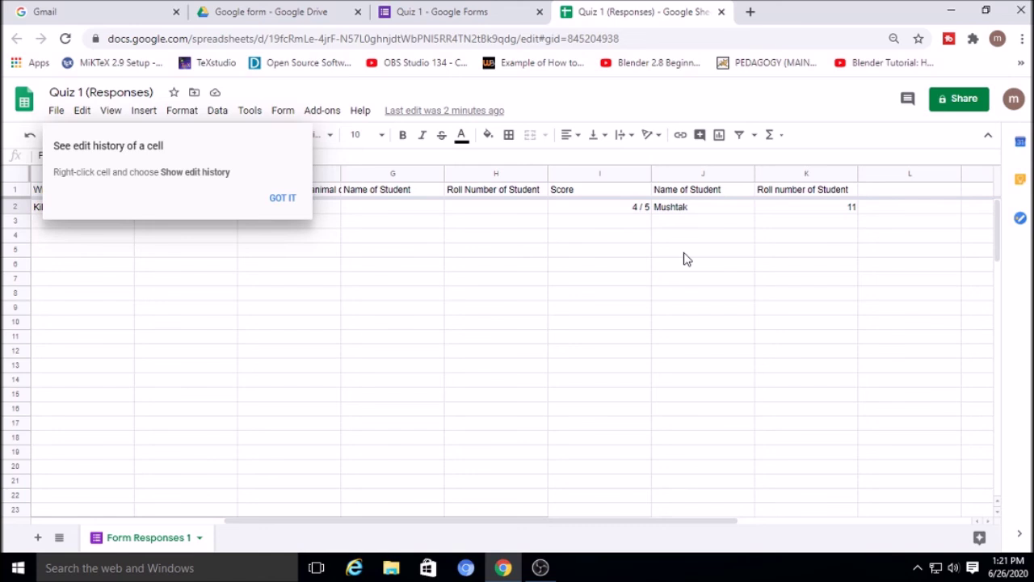
left_click(704, 236)
left_click(281, 199)
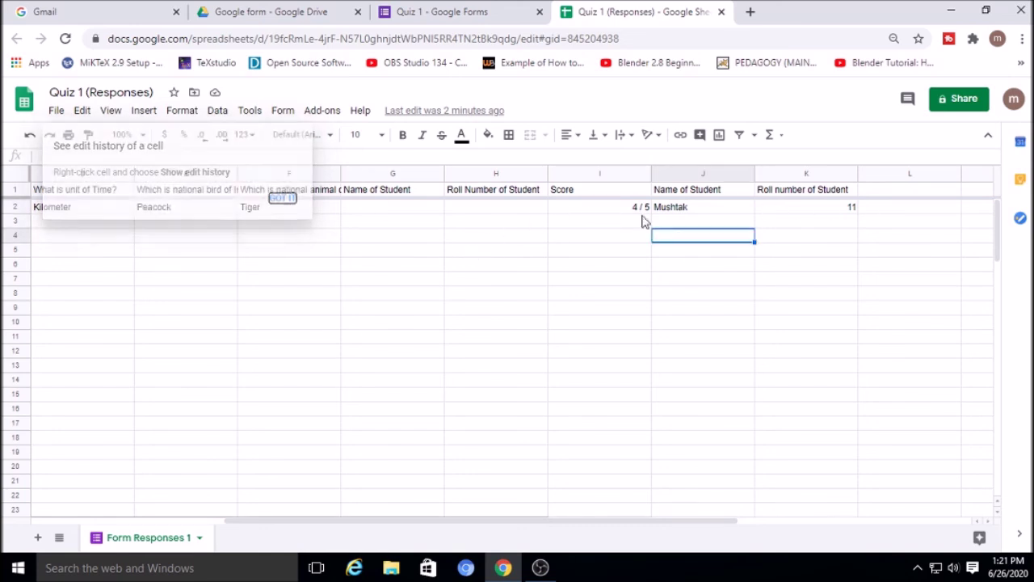
left_click(612, 208)
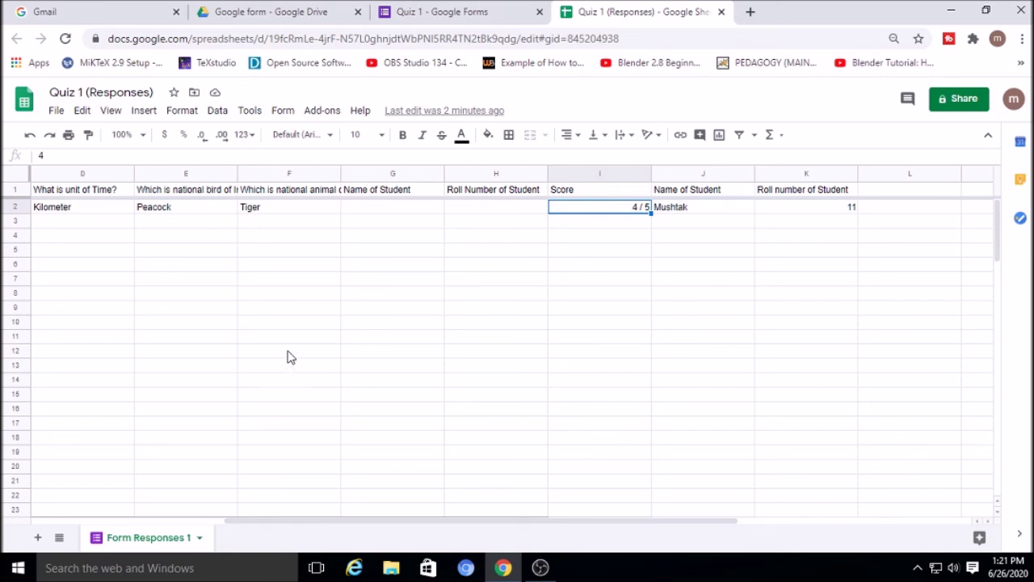
left_click(721, 11)
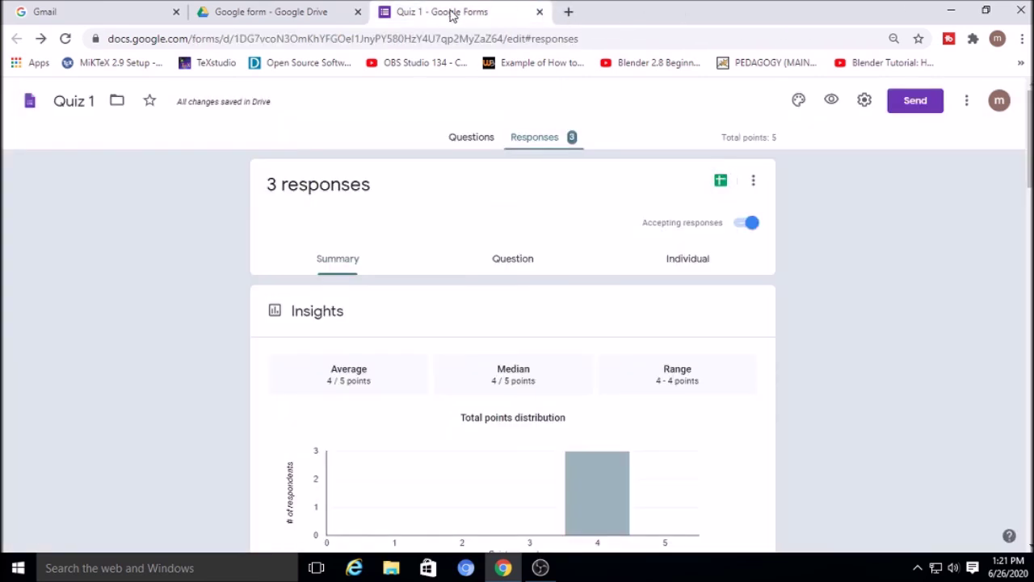
- Look through the response charts again and return to the form's questions to review them
scroll(441, 358, "down", 20)
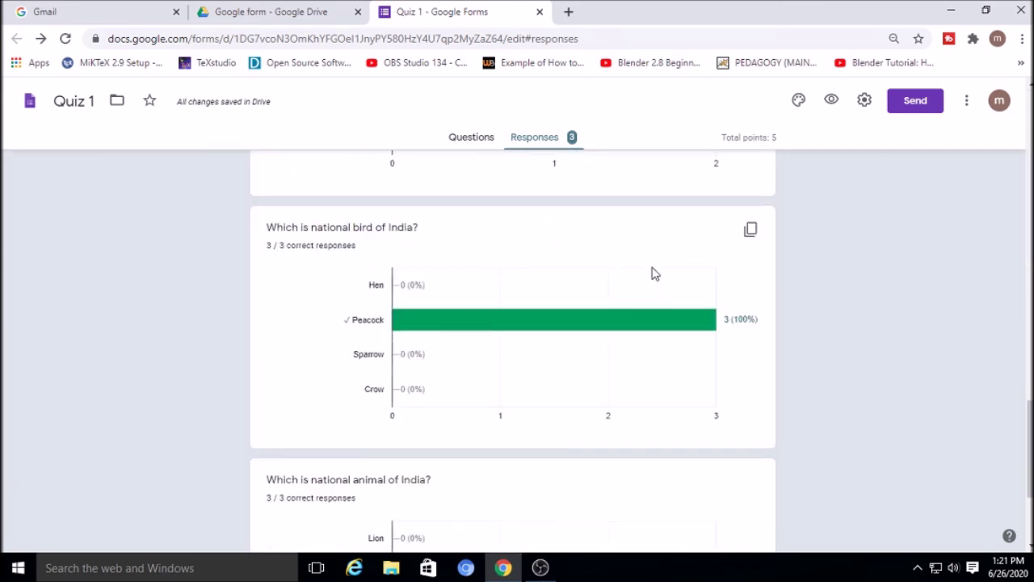
left_click(473, 137)
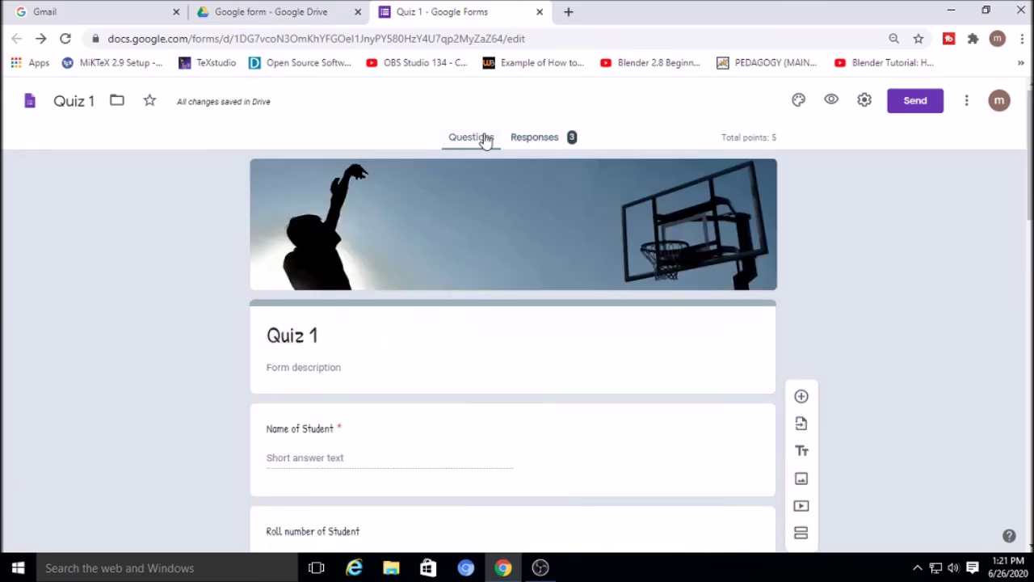
scroll(450, 328, "down", 15)
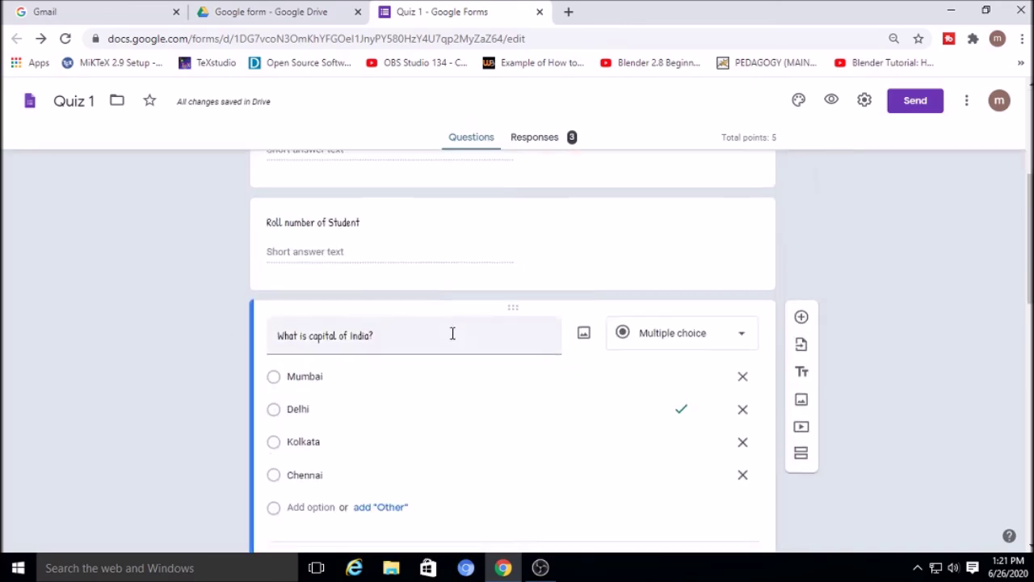